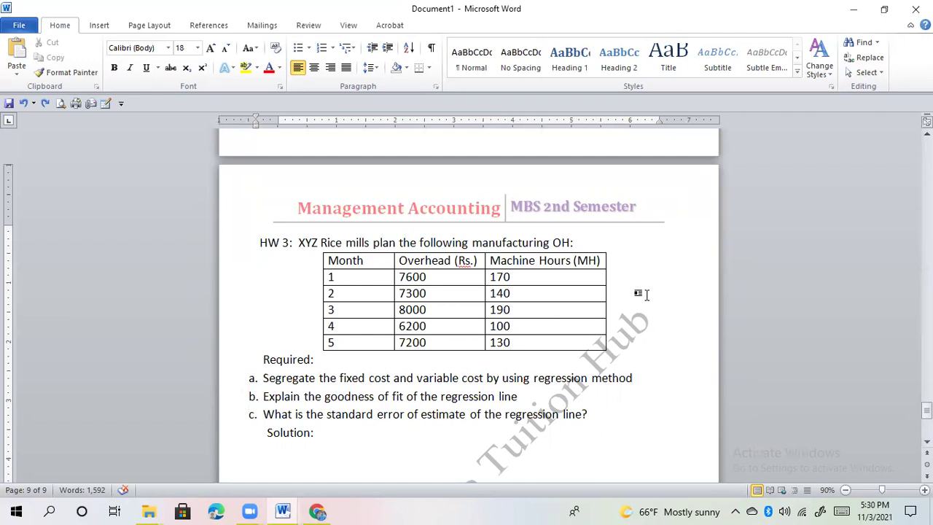
# - Add bold item a. under Solution with the heading "Segregation of overhead by using least square method" and a blank six-column, seven-row table
pyautogui.write('a.')
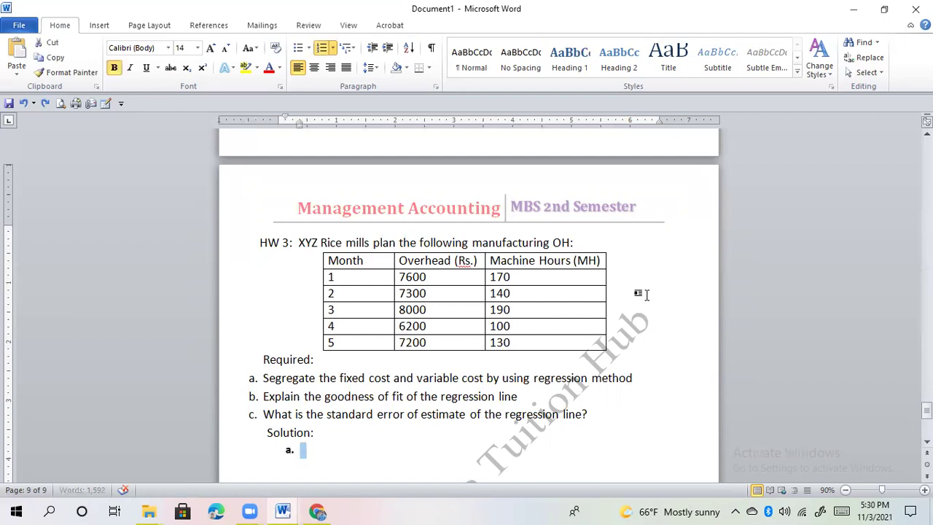
pyautogui.hotkey('ctrl', 'v')
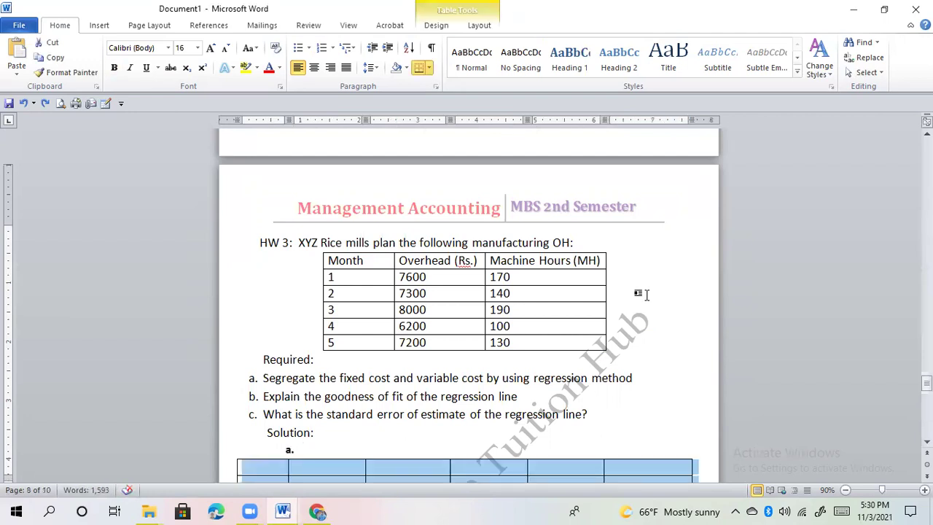
pyautogui.press('Down')
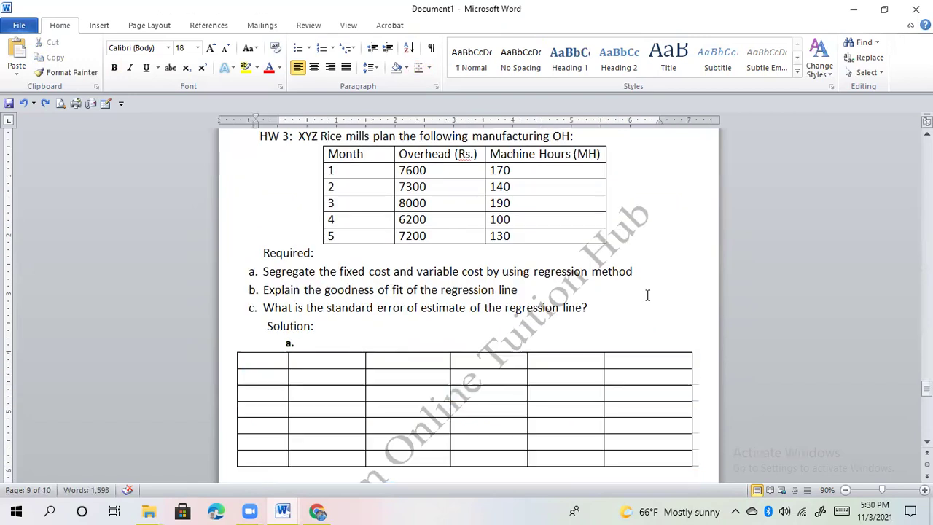
pyautogui.hotkey('ctrl', 'z')
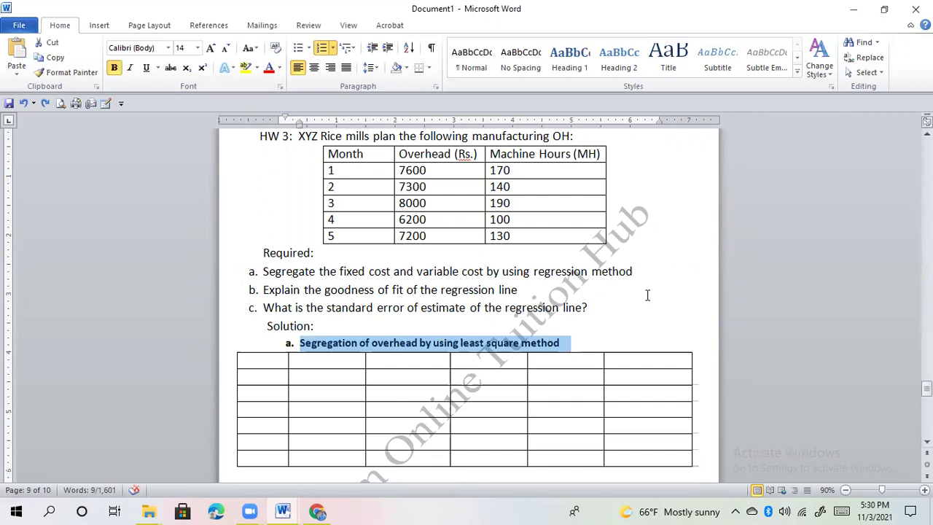
# - Restore the solution table's first column with the header Month, the months 1 to 5 and n =5 in the last row
pyautogui.hotkey('ctrl', 'z')
pyautogui.hotkey('ctrl', 'z')
pyautogui.hotkey('ctrl', 'z')
pyautogui.hotkey('ctrl', 'z')
pyautogui.hotkey('ctrl', 'z')
pyautogui.hotkey('ctrl', 'z')
pyautogui.hotkey('ctrl', 'z')
pyautogui.hotkey('ctrl', 'z')
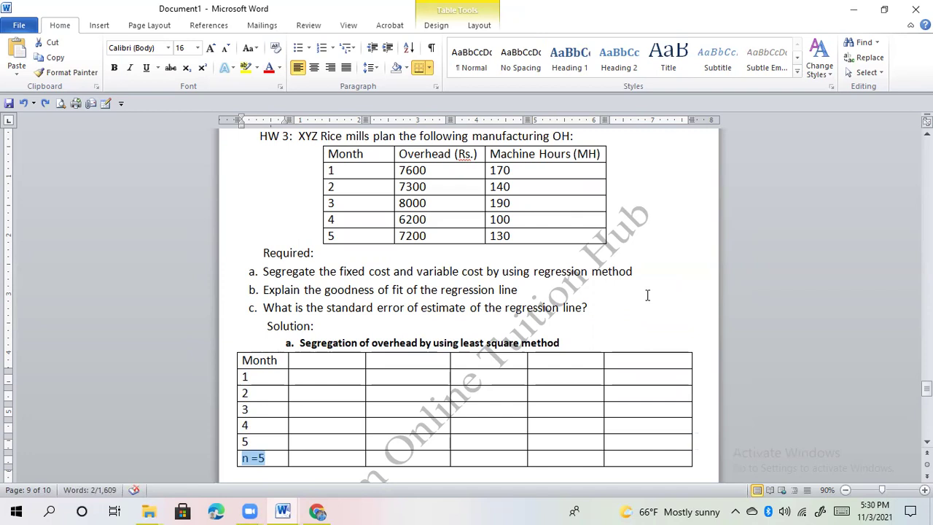
# - Restore the Overhead (Rs.) (Y) column with 7600, 7300, 8000, 6200, 7200 and the total ∑Y = 36300
pyautogui.hotkey('ctrl', 'z')
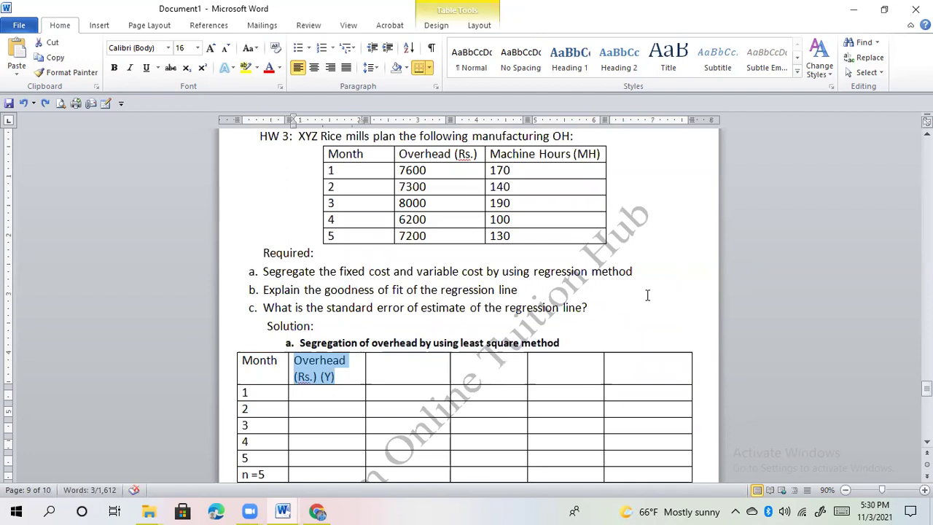
pyautogui.hotkey('ctrl', 'z')
pyautogui.hotkey('ctrl', 'z')
pyautogui.hotkey('ctrl', 'z')
pyautogui.hotkey('ctrl', 'z')
pyautogui.hotkey('ctrl', 'z')
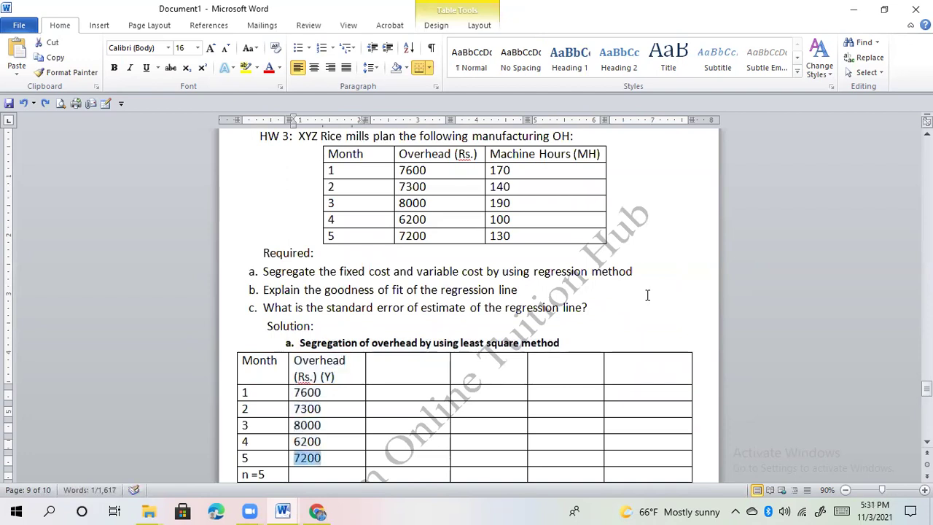
pyautogui.hotkey('ctrl', 'z')
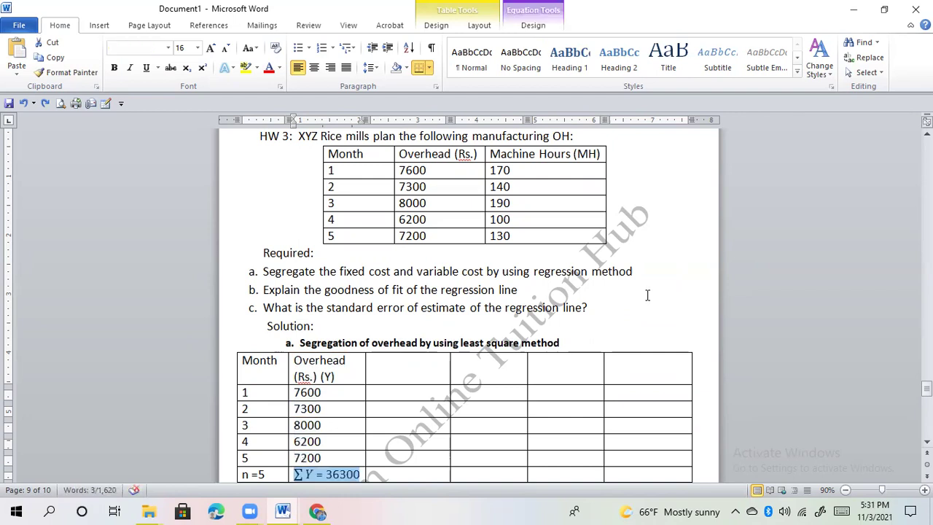
# - Restore the Machine Hours (MH)(X) column with 170, 140, 190, 100, 130 and the total ∑X =730
pyautogui.hotkey('ctrl', 'z')
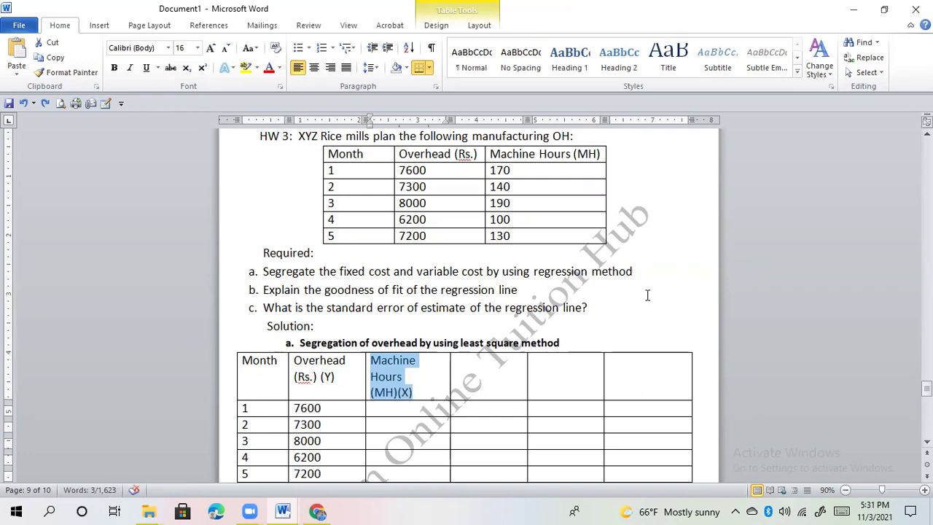
pyautogui.hotkey('ctrl', 'z')
pyautogui.hotkey('ctrl', 'z')
pyautogui.hotkey('ctrl', 'z')
pyautogui.hotkey('ctrl', 'z')
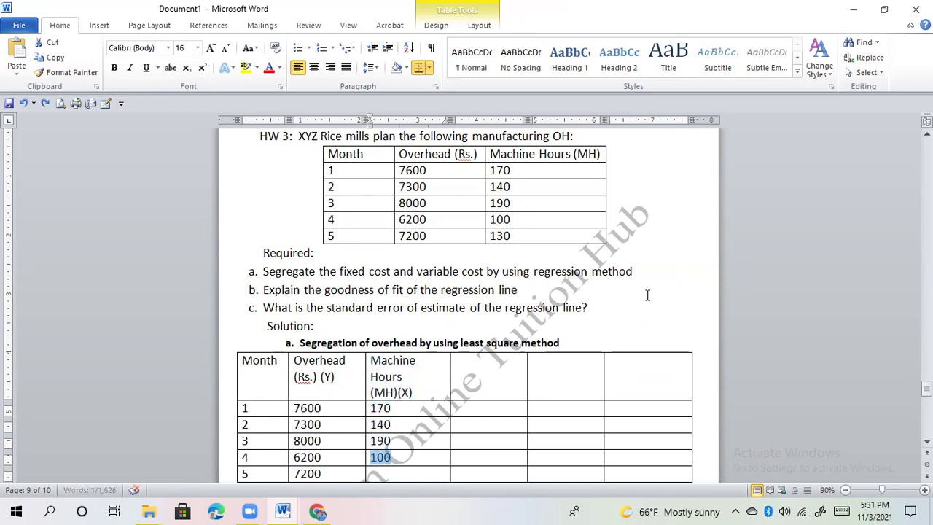
pyautogui.hotkey('ctrl', 'z')
pyautogui.hotkey('ctrl', 'z')
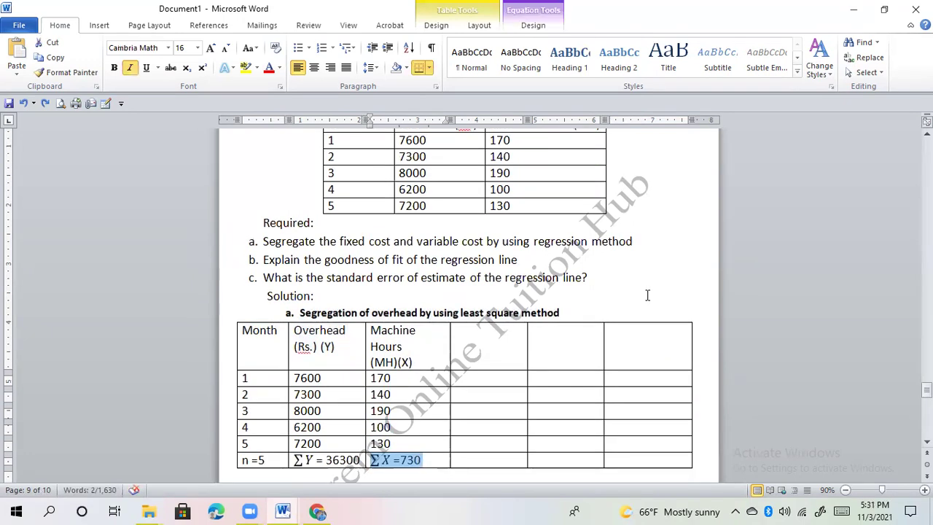
# - Restore the XY column with 1292000, 1022000, 1520,000, 620,000, 936,000 and the total ∑XY = 5390,000
pyautogui.hotkey('ctrl', 'z')
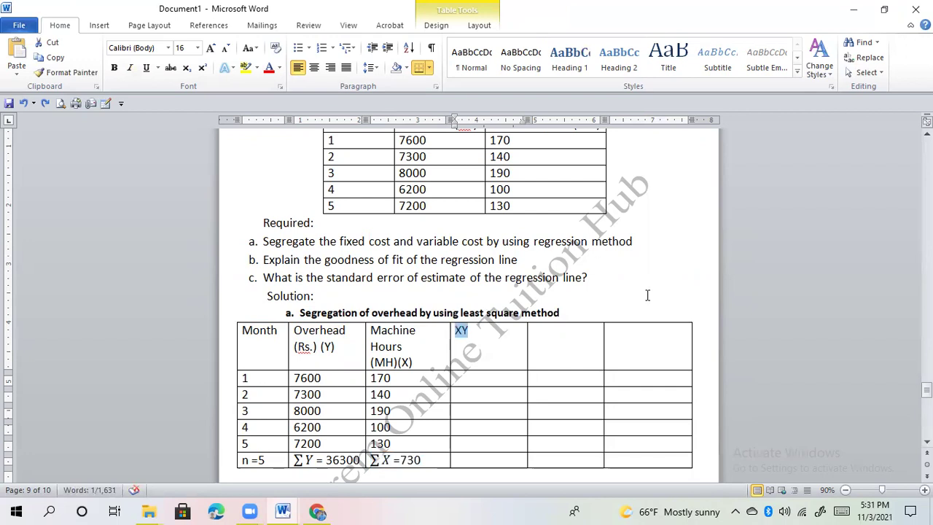
pyautogui.hotkey('ctrl', 'z')
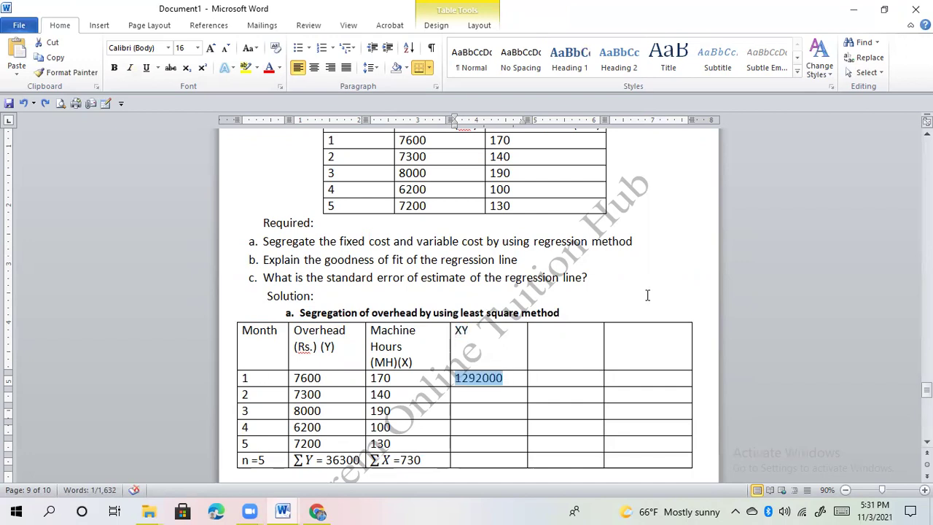
pyautogui.hotkey('ctrl', 'z')
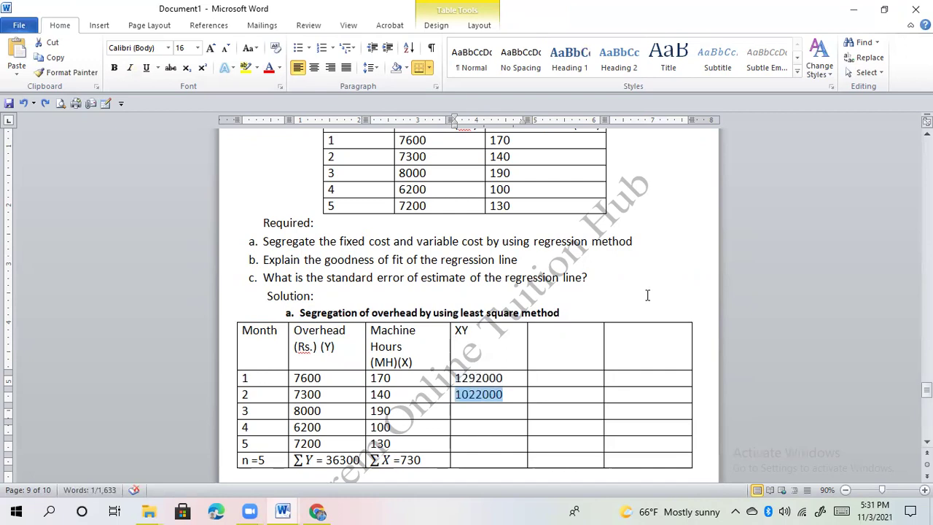
pyautogui.hotkey('ctrl', 'z')
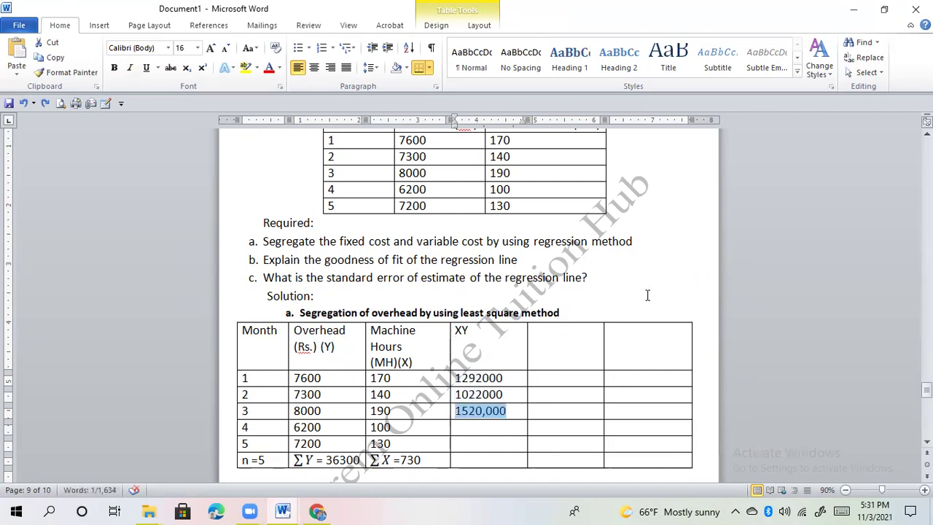
pyautogui.hotkey('ctrl', 'z')
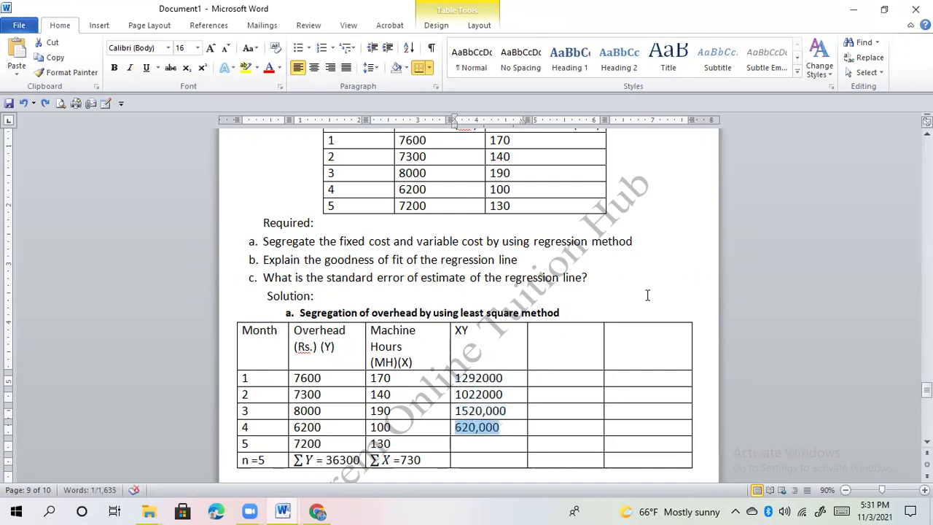
pyautogui.hotkey('ctrl', 'z')
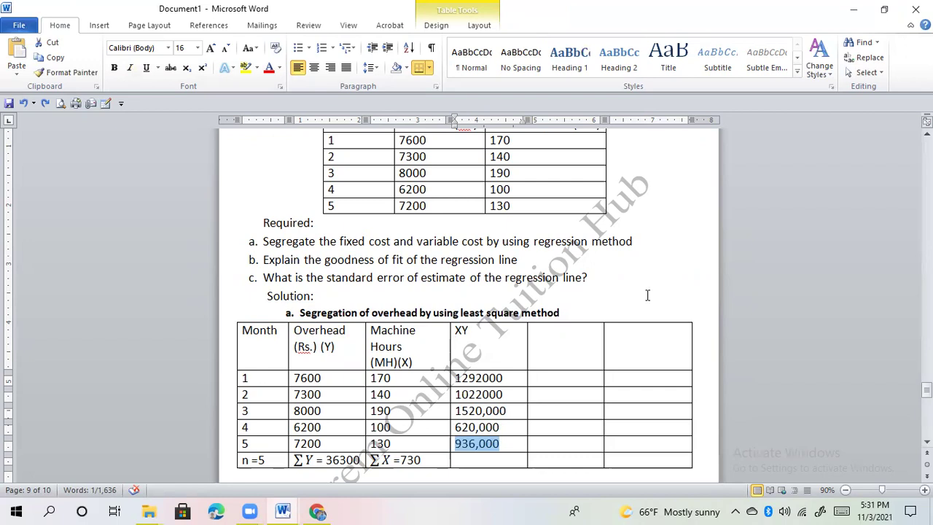
pyautogui.hotkey('ctrl', 'z')
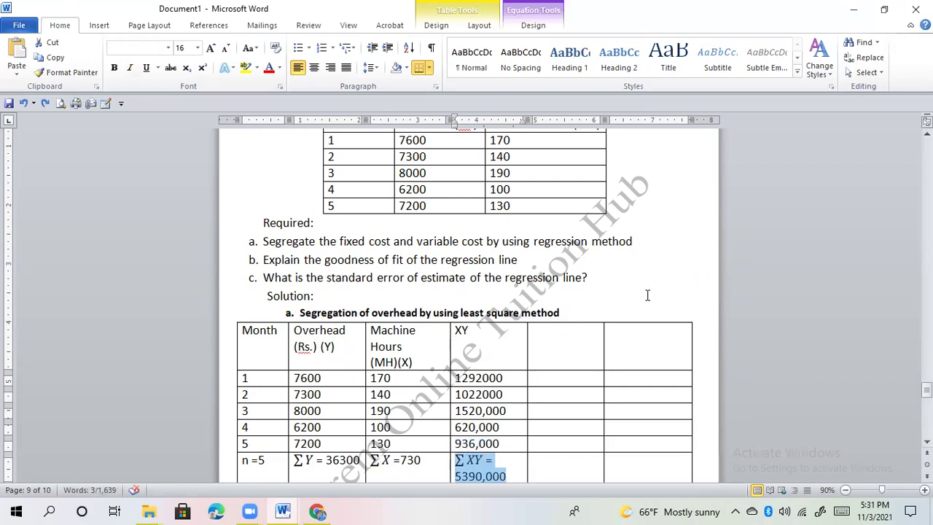
# - Restore the X² column with 28,900, 19600, 36,100, 10,000, 16900 and the total ∑X² = 111500
pyautogui.hotkey('ctrl', 'y')
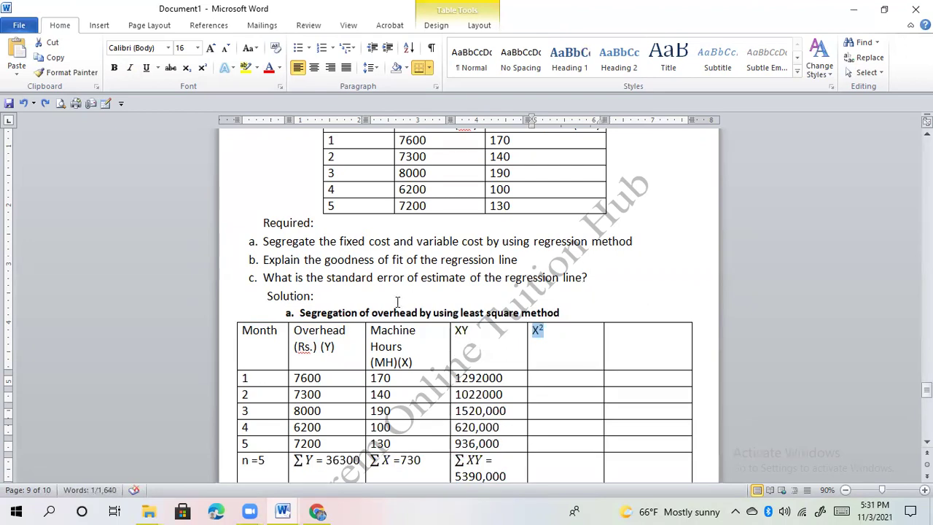
pyautogui.moveTo(371, 330); pyautogui.dragTo(407, 443)
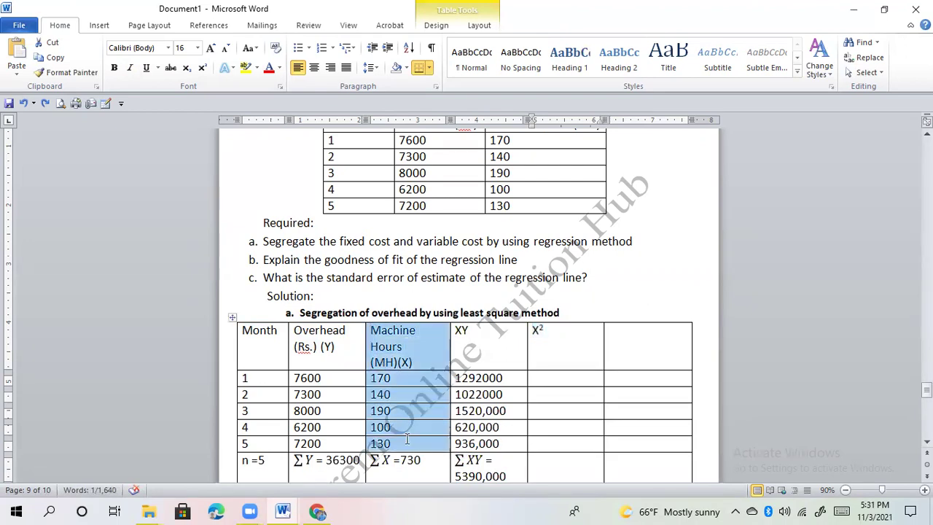
pyautogui.click(561, 375)
pyautogui.hotkey('ctrl', 'y')
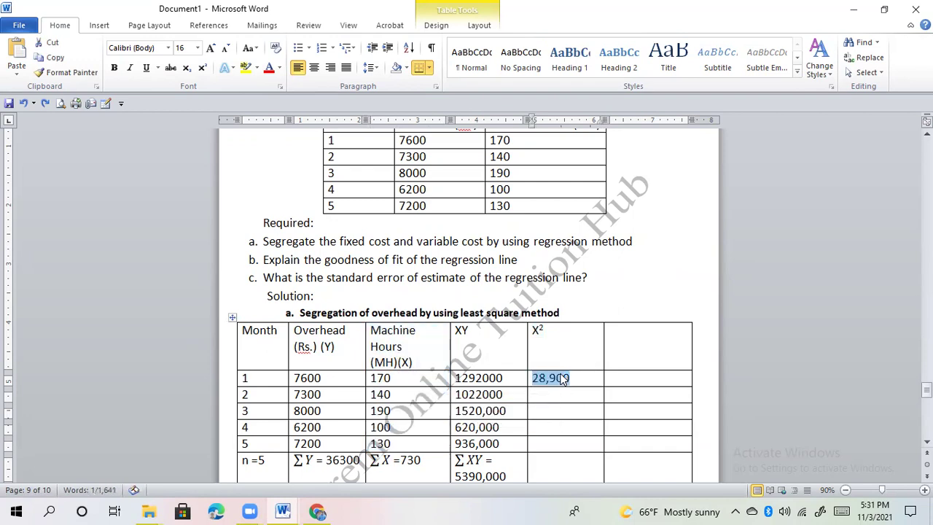
pyautogui.click(561, 395)
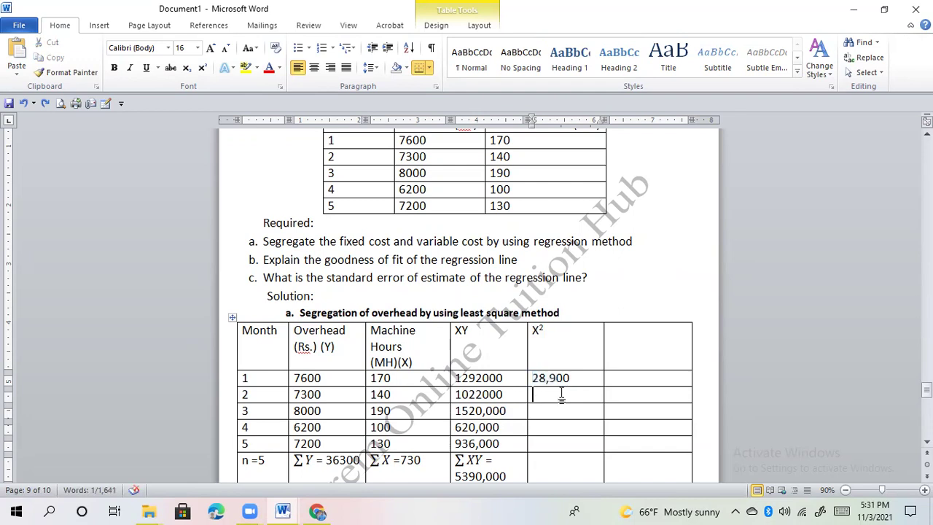
pyautogui.click(631, 409)
pyautogui.hotkey('ctrl', 'y')
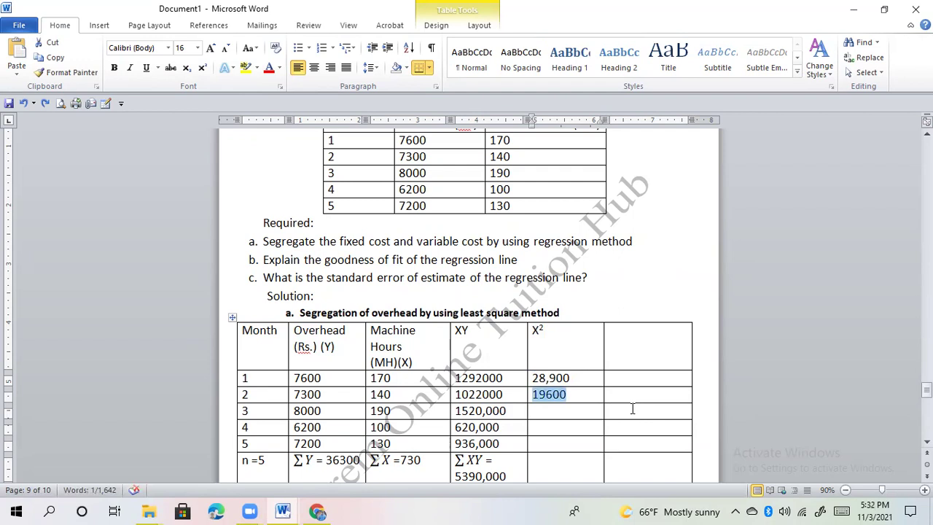
pyautogui.hotkey('ctrl', 'y')
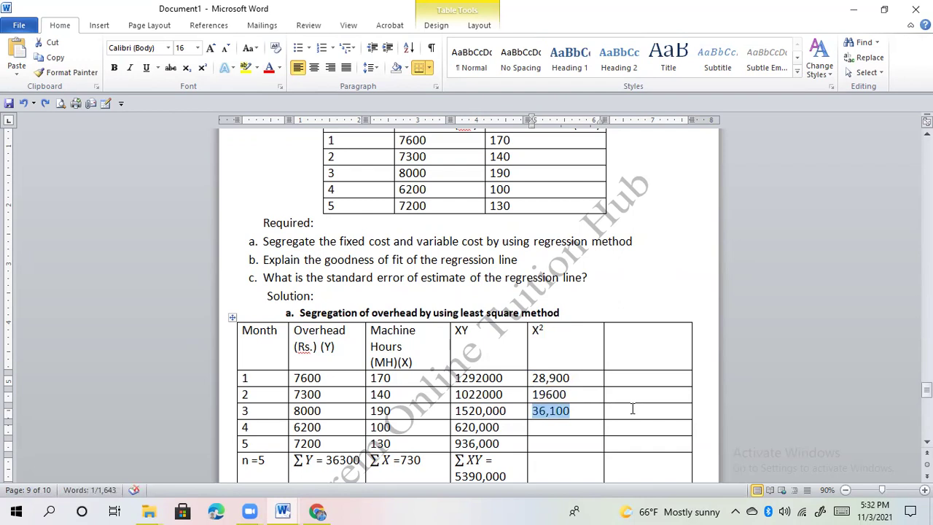
pyautogui.hotkey('ctrl', 'y')
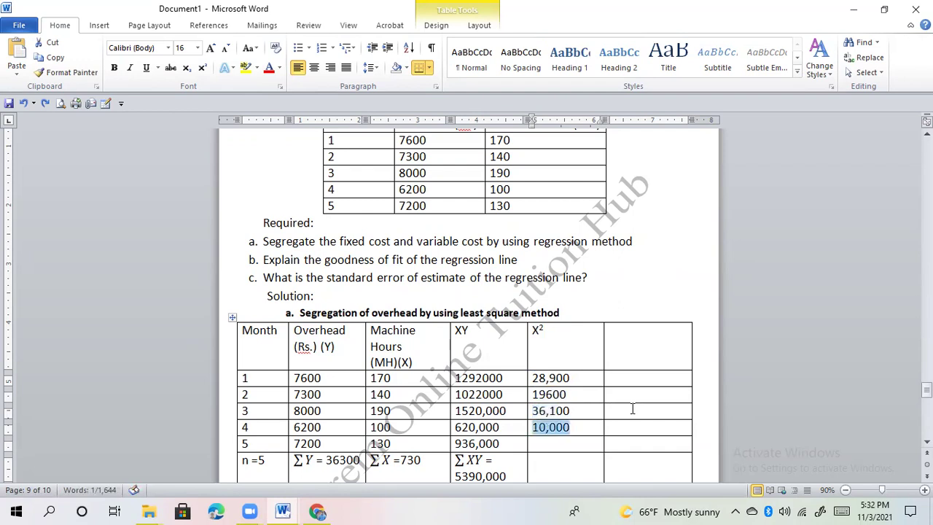
pyautogui.hotkey('ctrl', 'y')
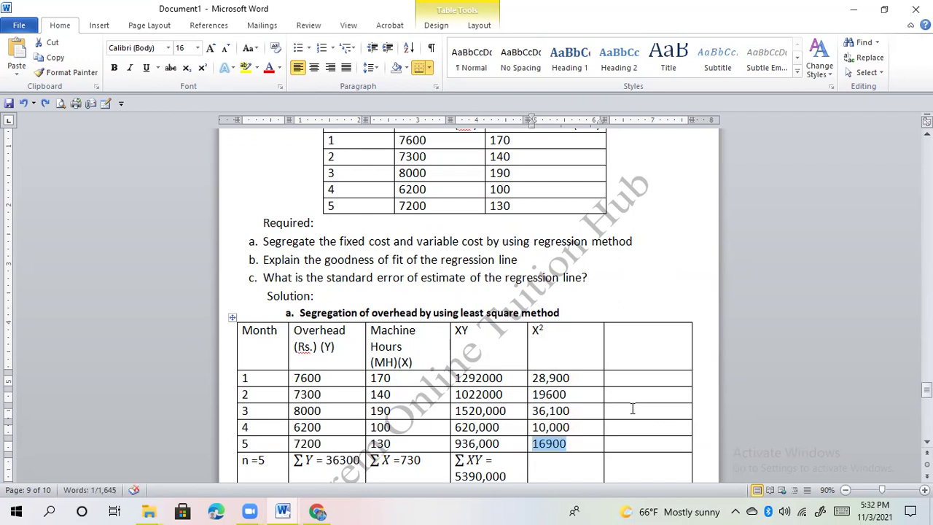
pyautogui.hotkey('ctrl', 'y')
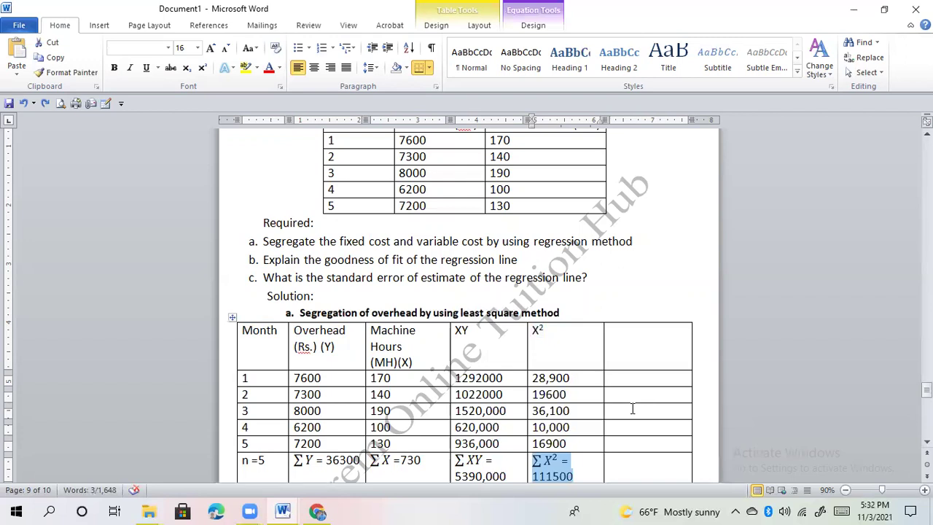
# - Fill in the Y² column with 57760,000, 53290,000, 64000,000, 38440,000, 51840,000 and the total ∑Y² = 265330,000
pyautogui.hotkey('ctrl', 'y')
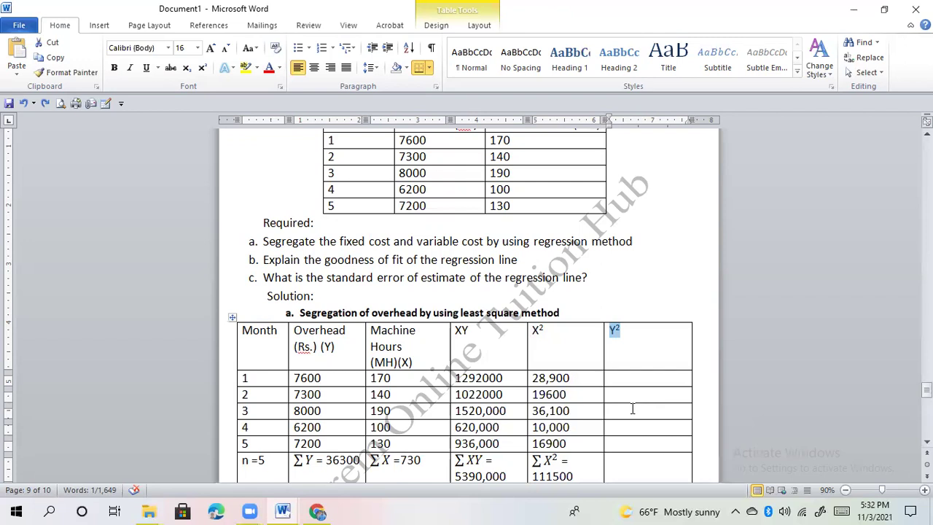
pyautogui.moveTo(299, 330); pyautogui.dragTo(319, 428)
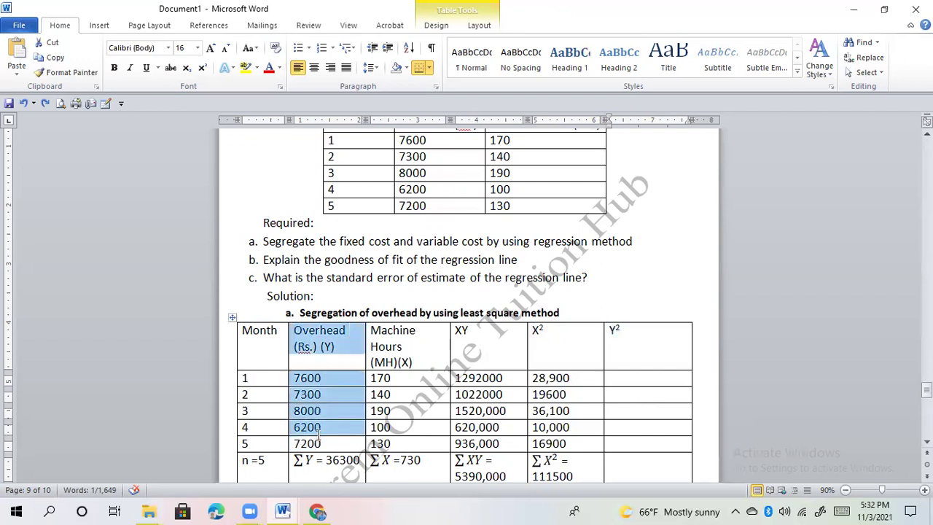
pyautogui.click(627, 377)
pyautogui.write('57760,000')
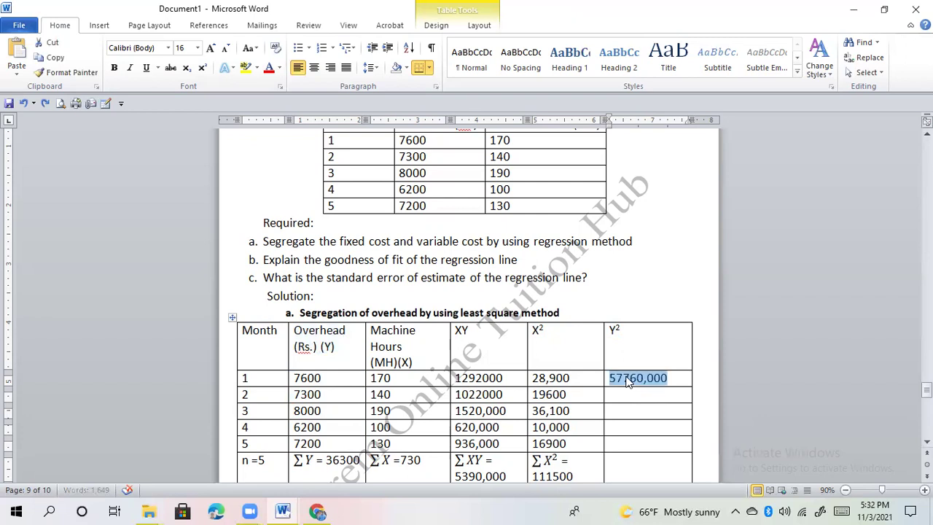
pyautogui.click(575, 378)
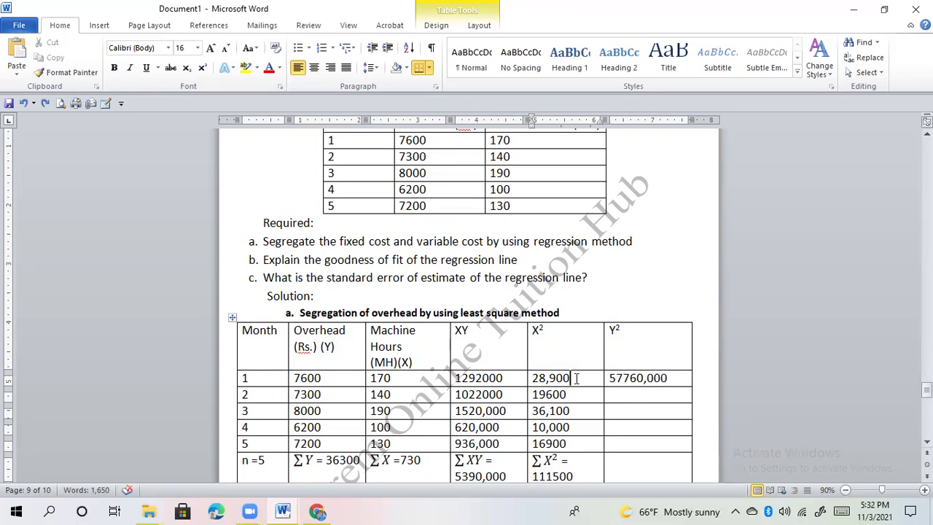
pyautogui.write('53290,000')
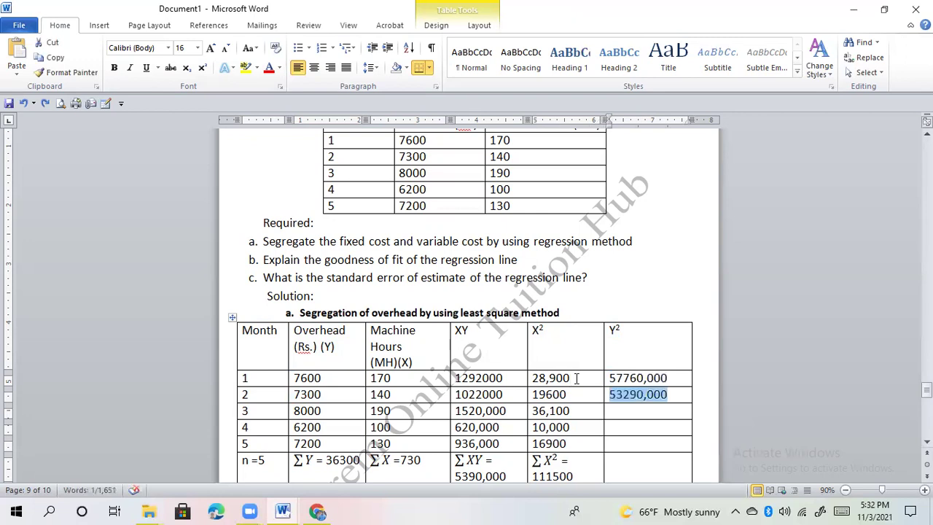
pyautogui.press('Down')
pyautogui.write('64000,000')
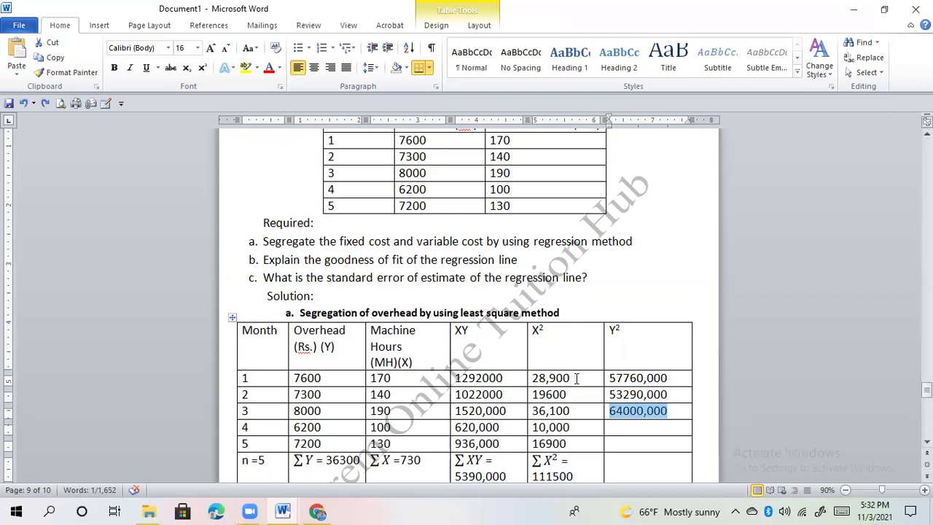
pyautogui.press('Down')
pyautogui.write('38440,000')
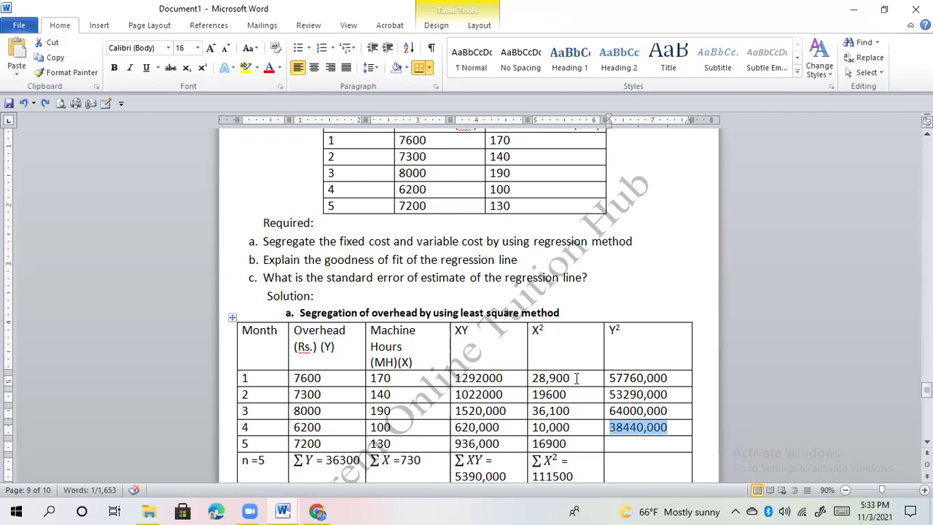
pyautogui.hotkey('ctrl', 'z')
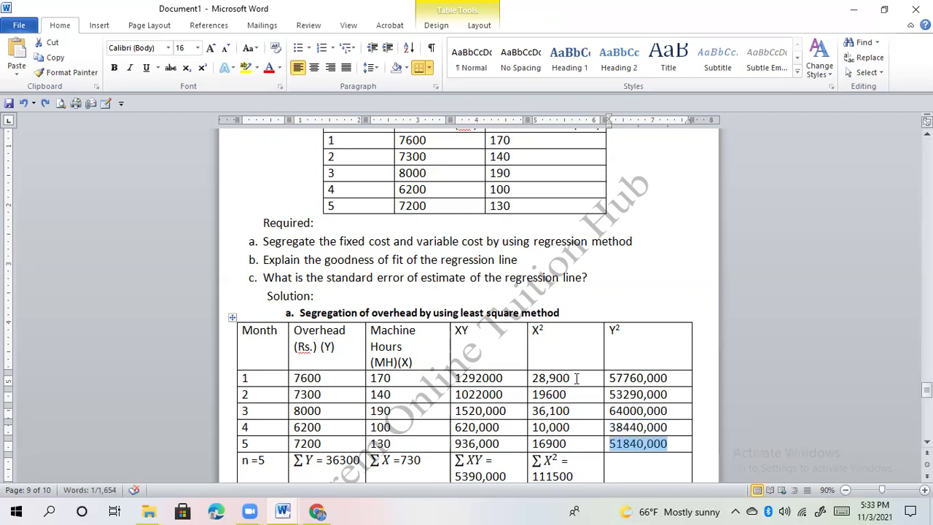
pyautogui.hotkey('ctrl', 'z')
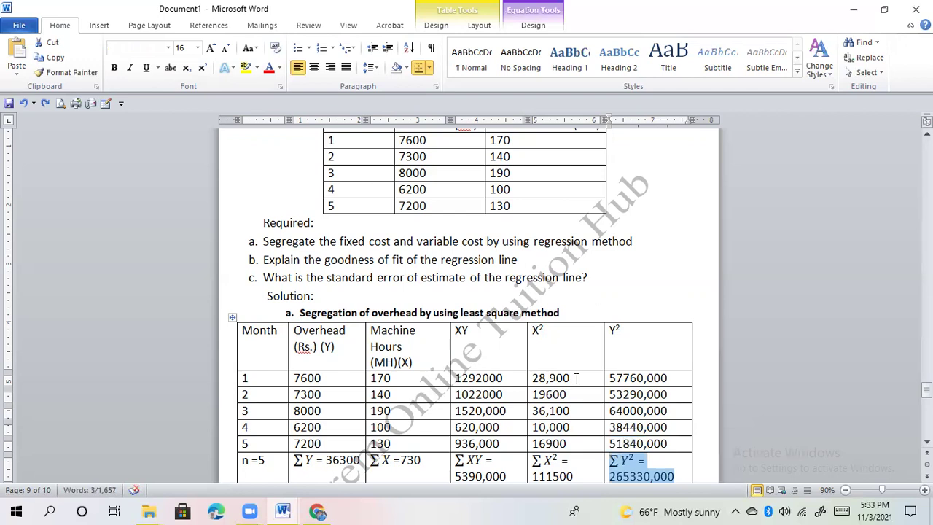
# - Below the table, write the formula Variable cost per unit (b) = (N∑XY−∑X.∑Y)/(N∑X²−(∑X)²)
pyautogui.press('Down')
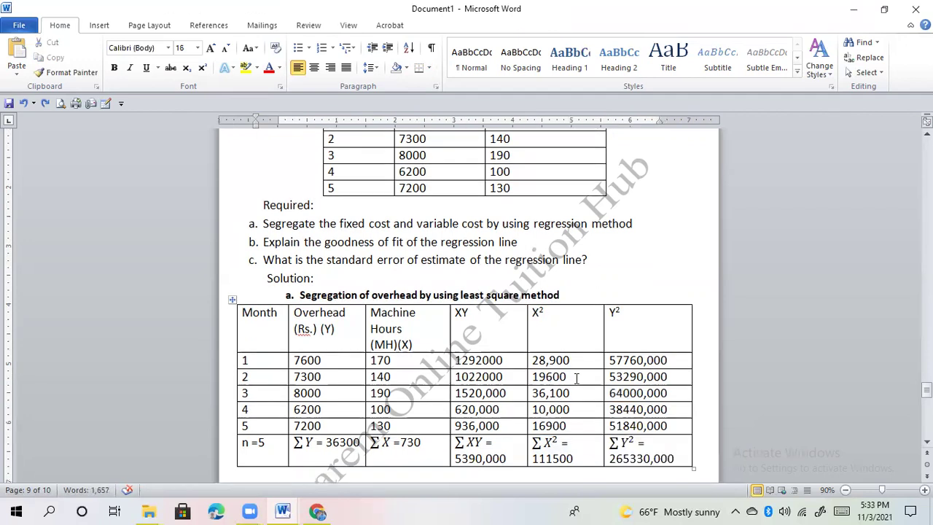
pyautogui.hotkey('ctrl', 'shift', '.')
pyautogui.scroll(-1, 576, 379)
pyautogui.press('Down')
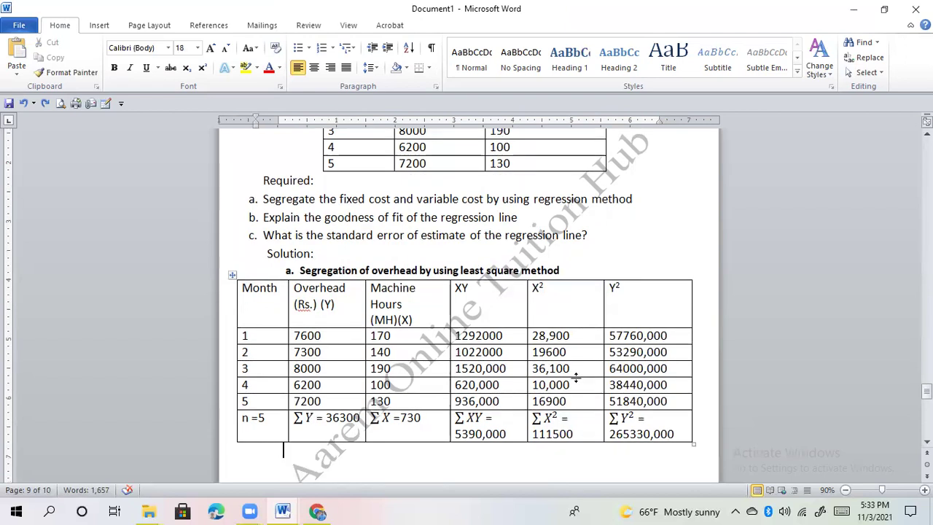
pyautogui.write('Variable cost per unit (b)')
pyautogui.hotkey('shift', 'Home')
pyautogui.write('Variable cost per unit (b) = NΣXY−ΣX.ΣY/NΣX2−(ΣX)2')
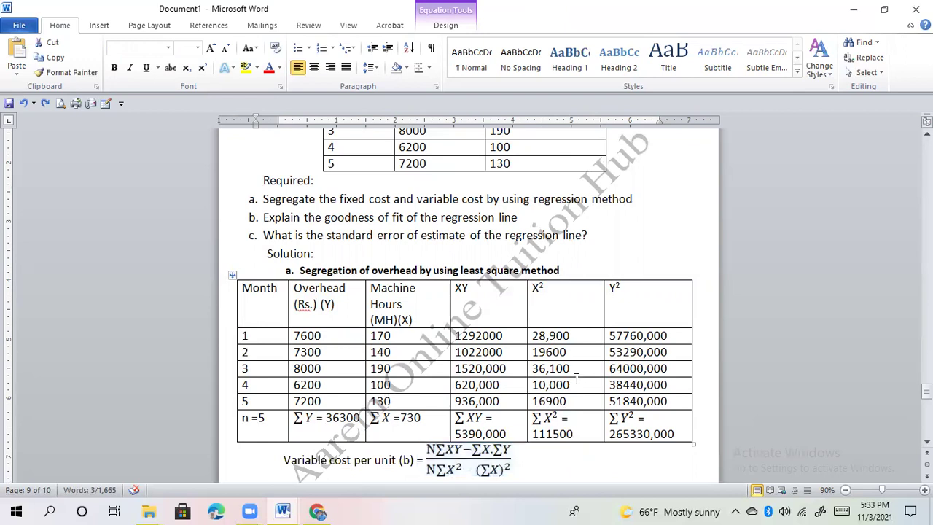
# - Under the variable cost formula, add the substitution = (5×5390,000−730×36300)/(5×111500−730²) = Rs. 18.33
pyautogui.press('Right')
pyautogui.press('Return')
pyautogui.write('=')
pyautogui.hotkey('shift', 'Left')
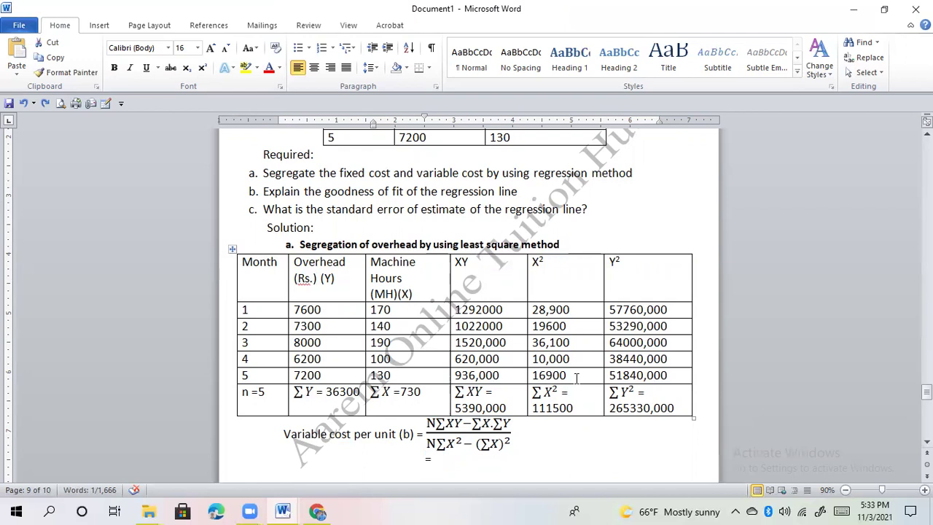
pyautogui.hotkey('ctrl', 'v')
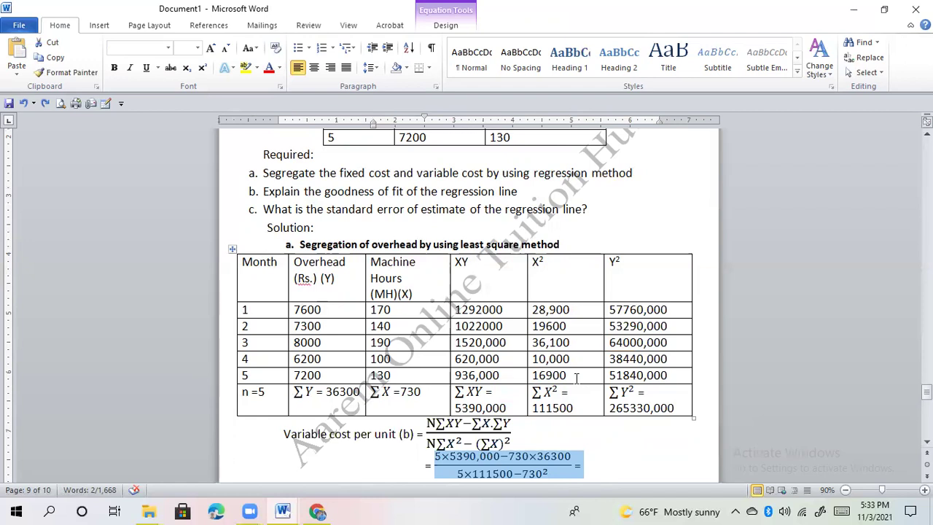
pyautogui.moveTo(533, 409); pyautogui.dragTo(576, 425)
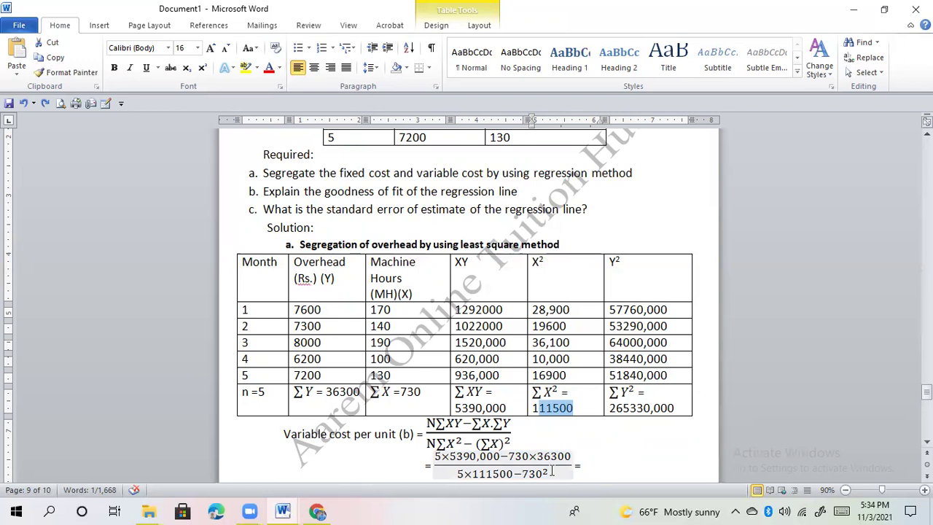
pyautogui.click(588, 465)
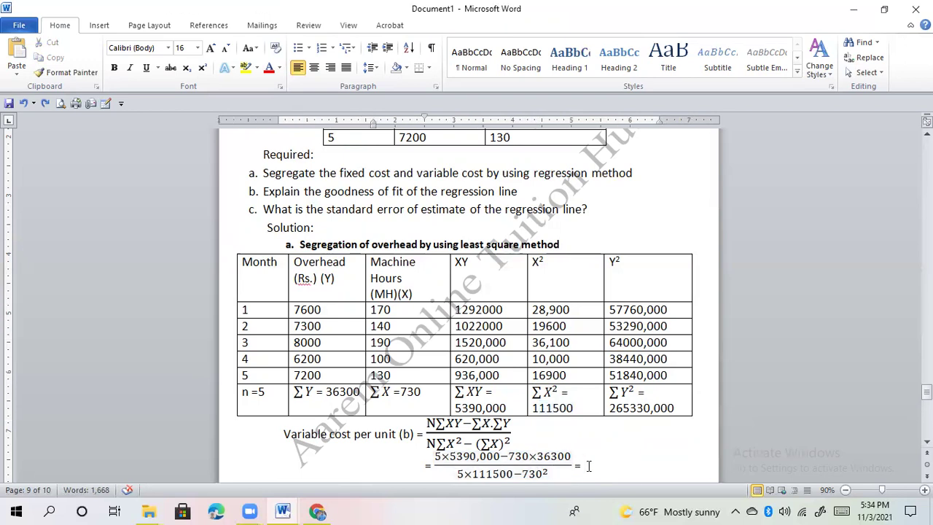
pyautogui.write('Rs. 18.33')
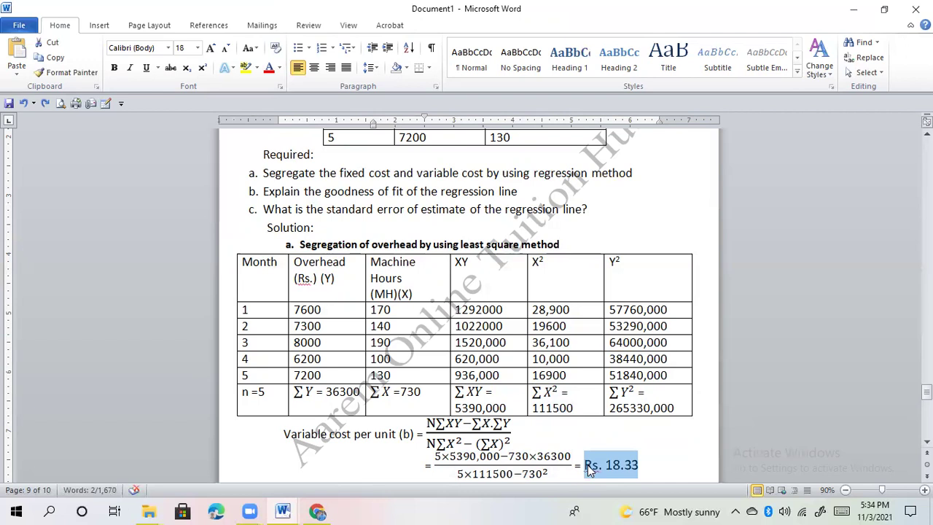
pyautogui.click(657, 463)
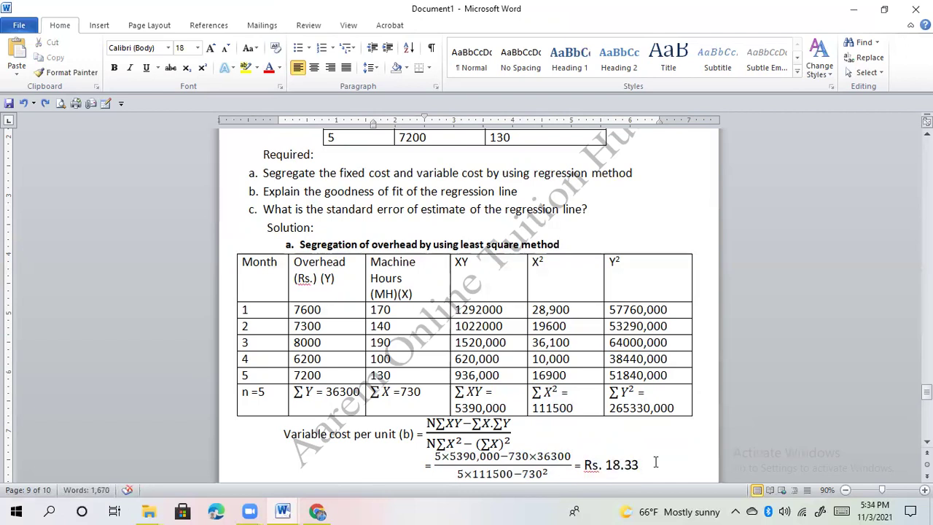
# - Below the variable cost result, add the formula Calculate Fixed cost (FC or a) = (∑Y−b∑X)/N
pyautogui.scroll(-1, 656, 462)
pyautogui.press('Return')
pyautogui.press('BackSpace')
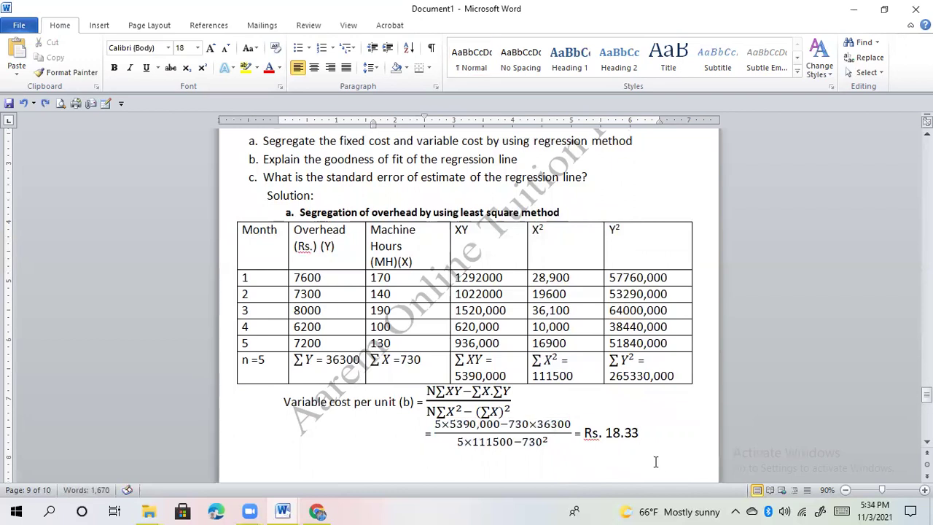
pyautogui.hotkey('ctrl', 'z')
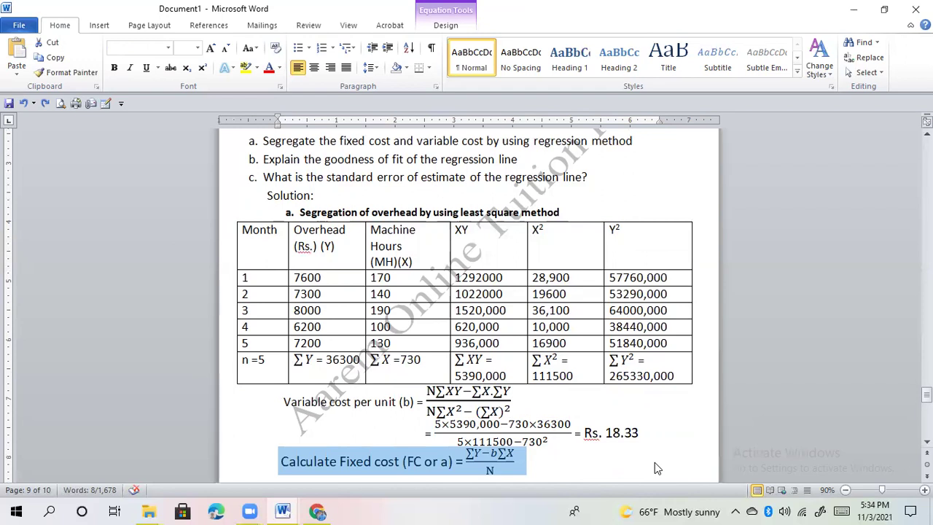
# - Under the fixed cost formula, enter the substitution = (36300−18.33×730)/5 = Rs. 4583.33
pyautogui.hotkey('ctrl', 'z')
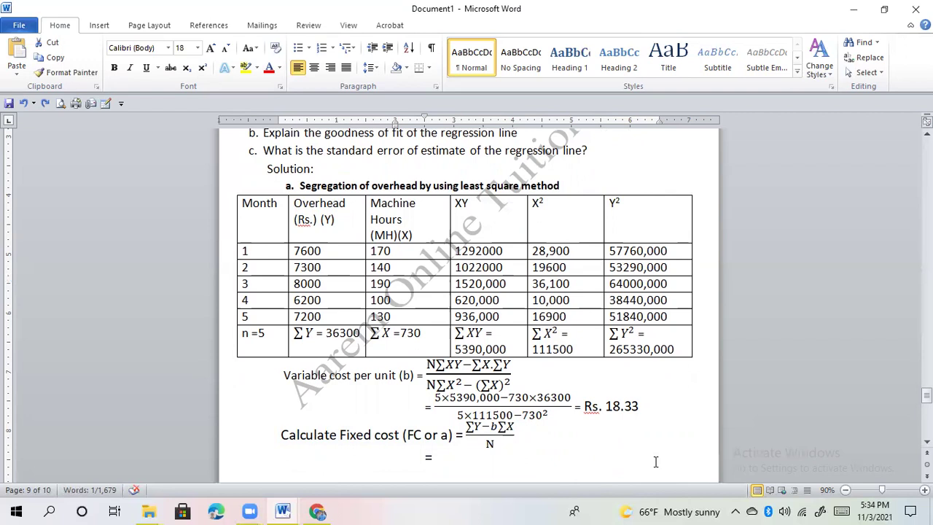
pyautogui.hotkey('alt', '=')
pyautogui.write('/5 ')
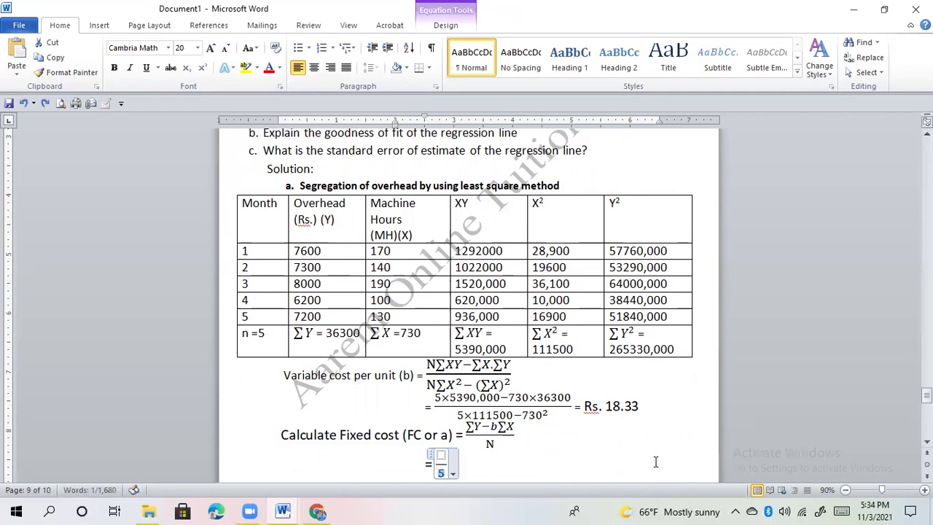
pyautogui.write('36300-')
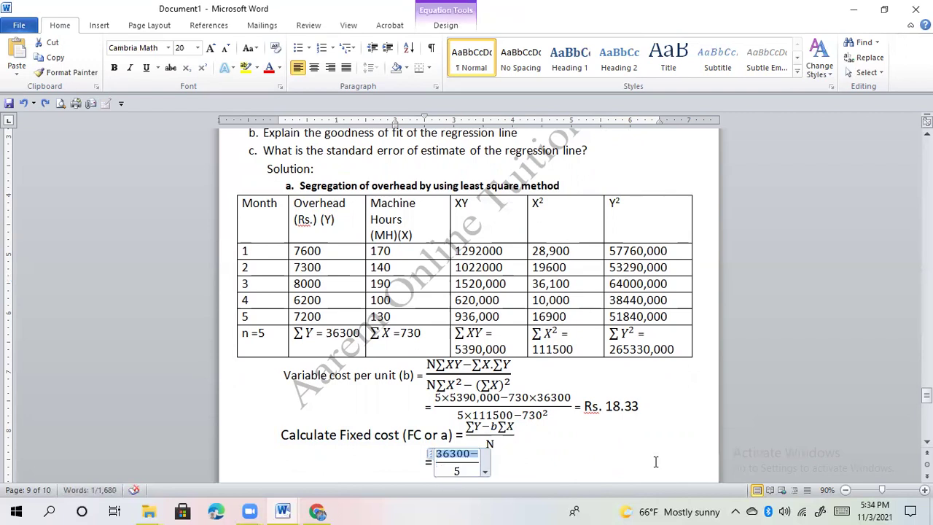
pyautogui.write('18.33×730')
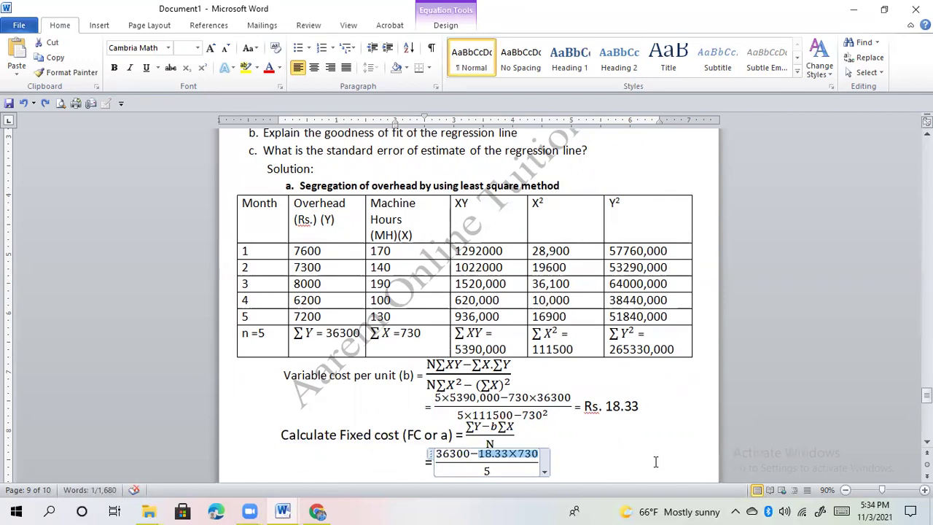
pyautogui.click(656, 461)
pyautogui.write('=')
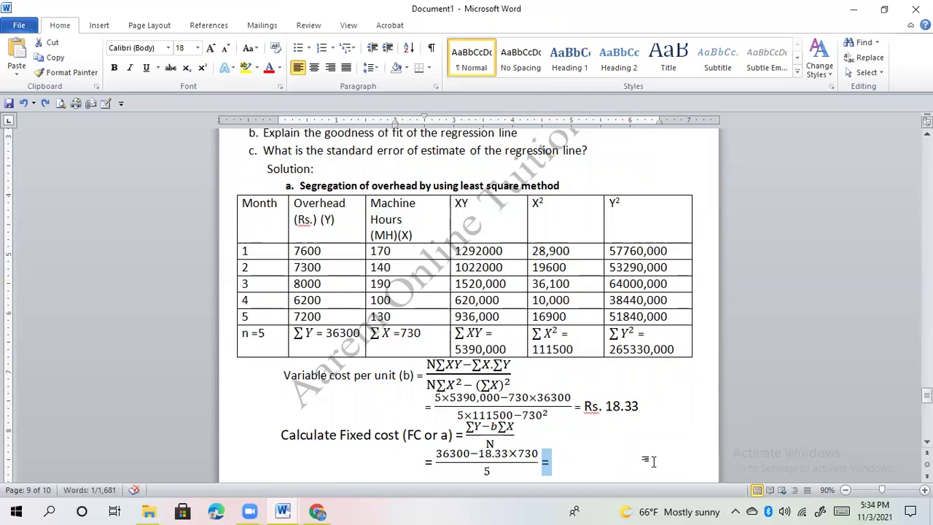
pyautogui.write('Rs. 4583.33')
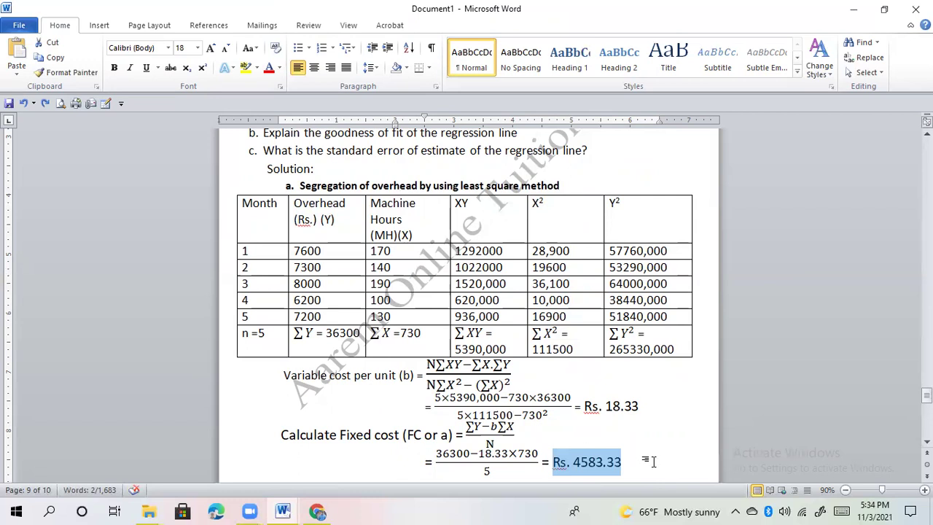
pyautogui.click(654, 462)
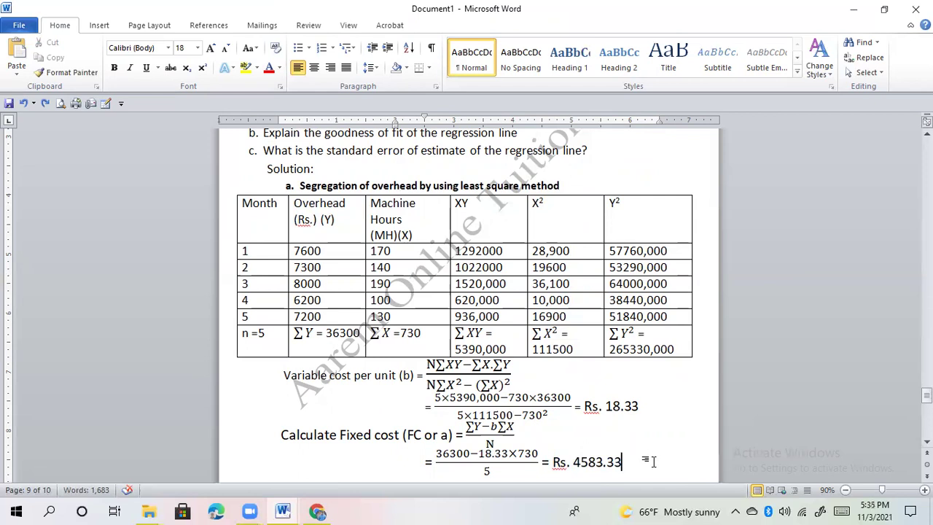
# - Add a lettered item on page 10 with the formula Correlation Coefficient (r) = (n∑XY−∑X∑Y)/(√(n∑X²−(∑X)²)√(n∑Y²−(∑Y)²))
pyautogui.hotkey('shift', 'Down')
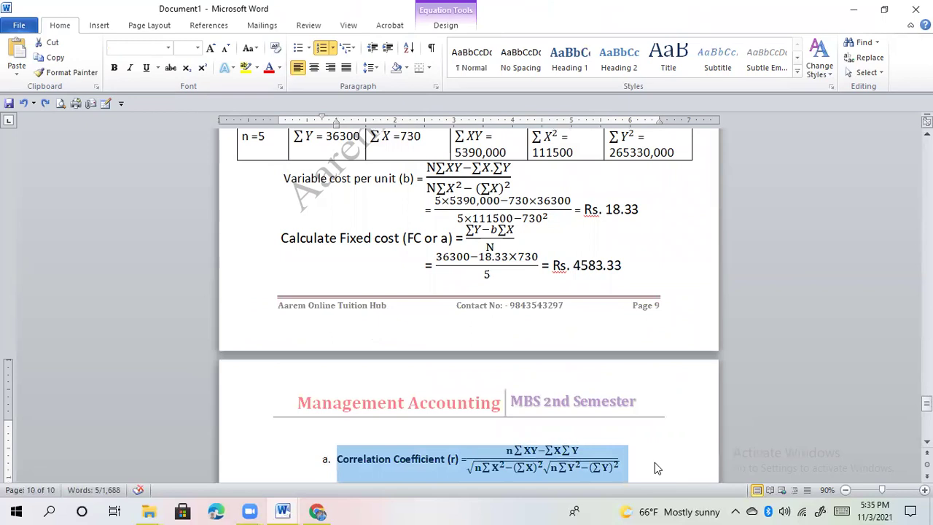
pyautogui.moveTo(927, 402); pyautogui.dragTo(927, 391)
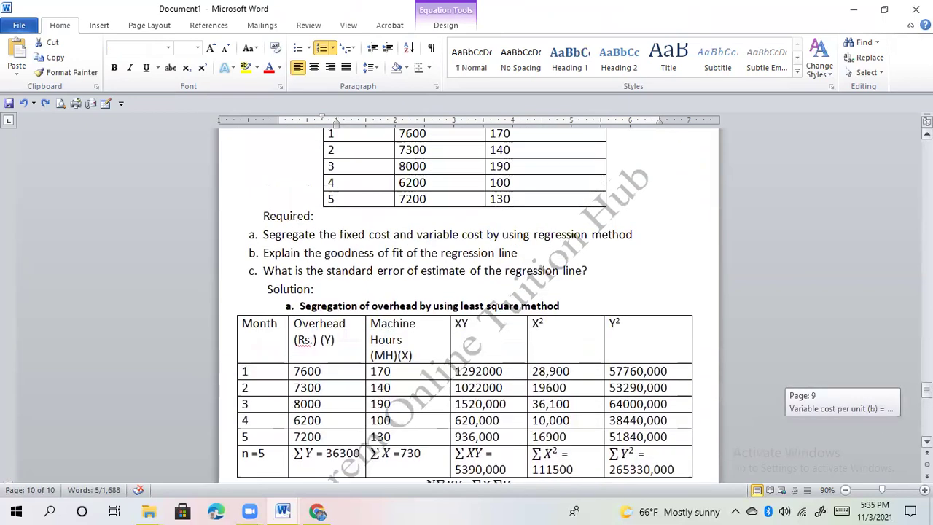
pyautogui.moveTo(927, 391)
pyautogui.mouseDown()
pyautogui.moveTo(927, 415)
pyautogui.moveTo(927, 391)
pyautogui.mouseUp()
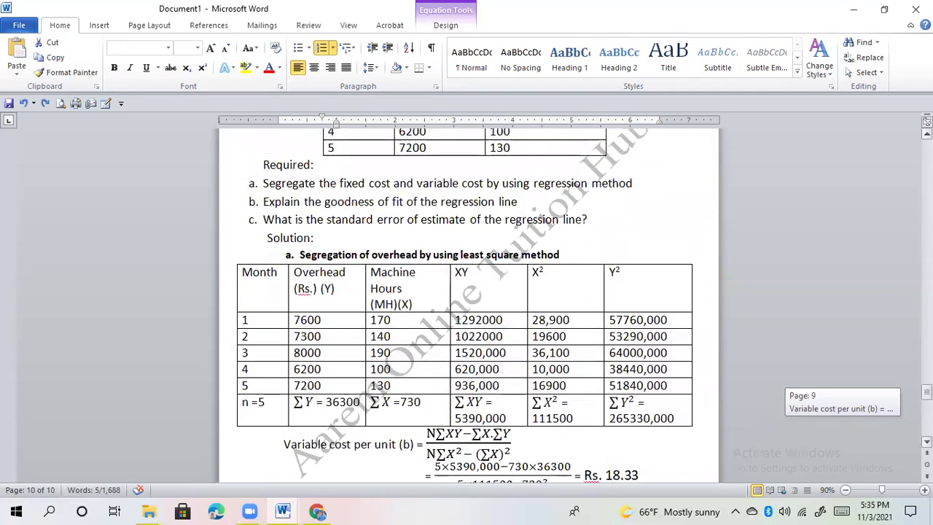
pyautogui.moveTo(927, 391); pyautogui.dragTo(927, 408)
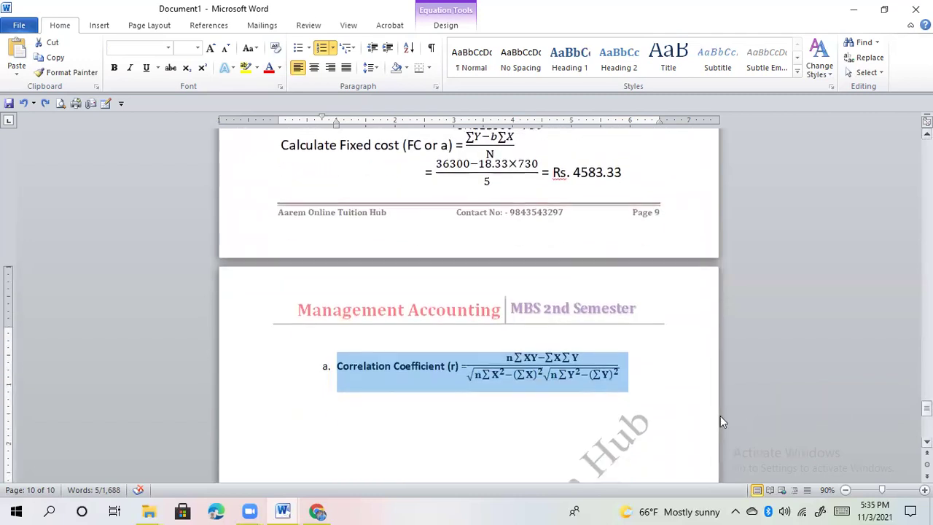
# - After the correlation coefficient formula, add an equals sign and a fraction with the numerator 5×5390,000−730×36300
pyautogui.click(642, 382)
pyautogui.write('=')
pyautogui.hotkey('shift', 'Left')
pyautogui.hotkey('alt', '=')
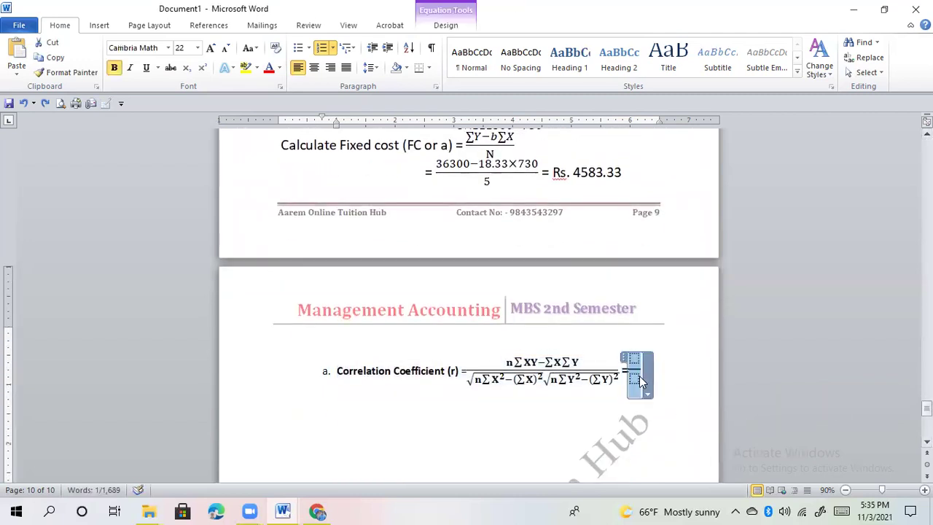
pyautogui.write('5x/')
pyautogui.write('5390,000-')
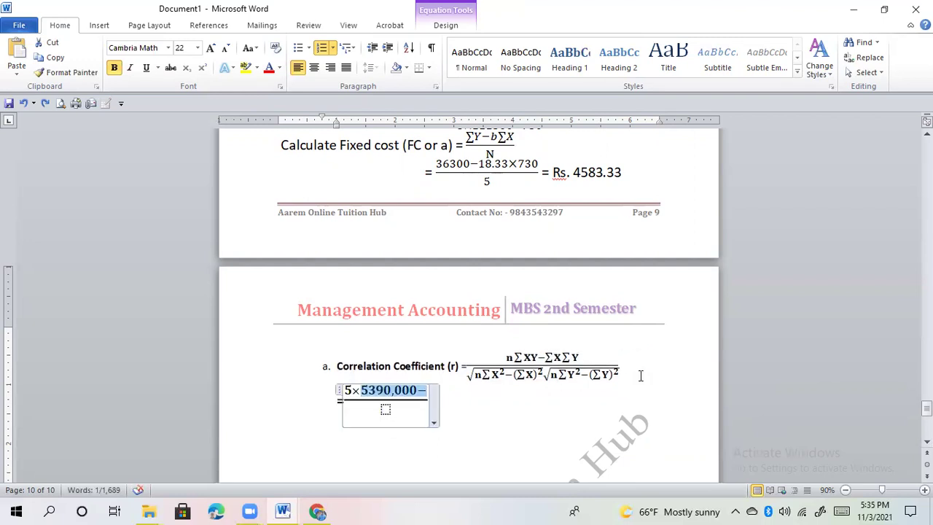
pyautogui.write('730x')
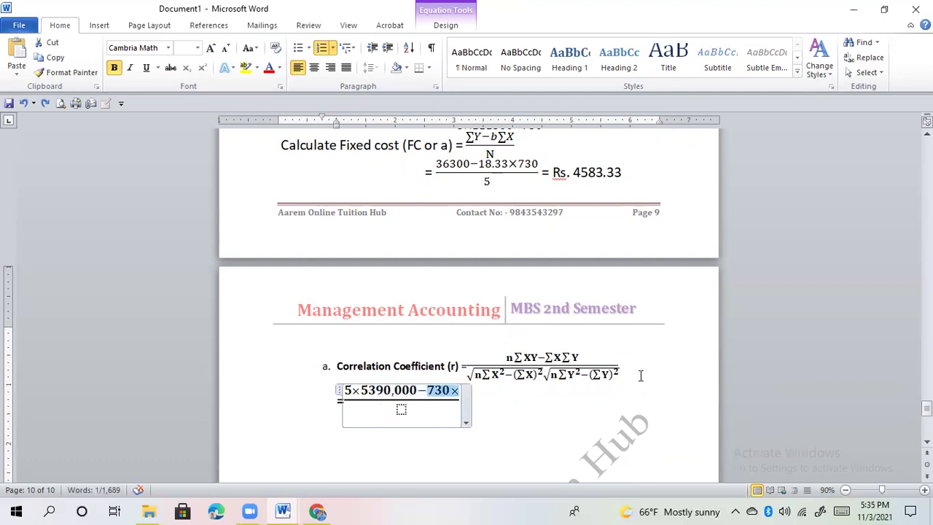
pyautogui.write('36300')
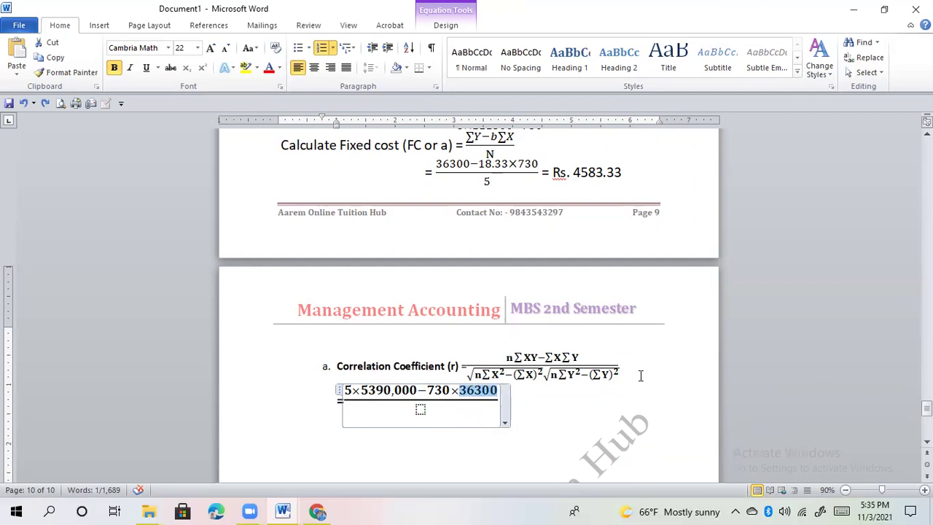
# - Enter the first square root √(5×111500−730²) in the denominator of the correlation substitution
pyautogui.press('Down')
pyautogui.write('\\sqrt ')
pyautogui.write('5')
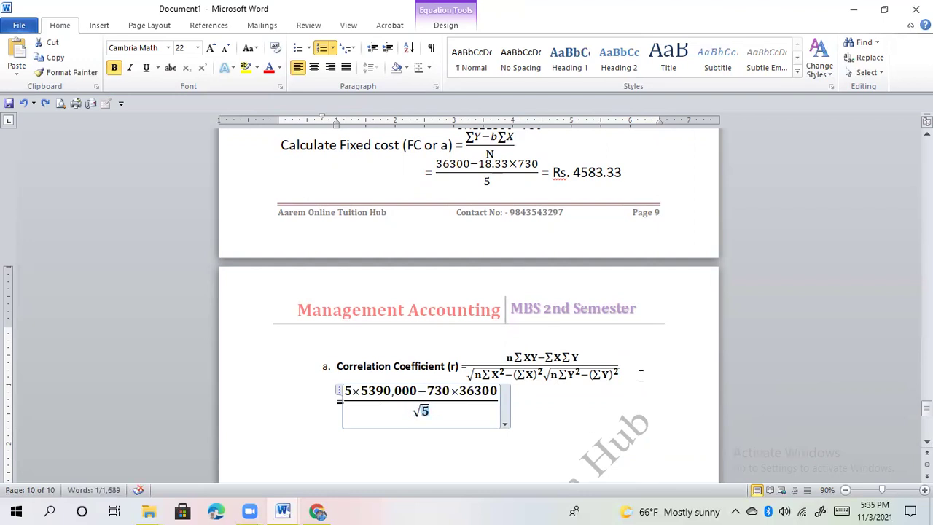
pyautogui.moveTo(926, 408)
pyautogui.mouseDown()
pyautogui.moveTo(926, 396)
pyautogui.moveTo(926, 405)
pyautogui.mouseUp()
pyautogui.write('×111500−')
pyautogui.hotkey('shift', 'Left')
pyautogui.hotkey('shift', 'Left')
pyautogui.hotkey('shift', 'Left')
pyautogui.hotkey('shift', 'Left')
pyautogui.hotkey('shift', 'Left')
pyautogui.hotkey('shift', 'Left')
pyautogui.hotkey('shift', 'Left')
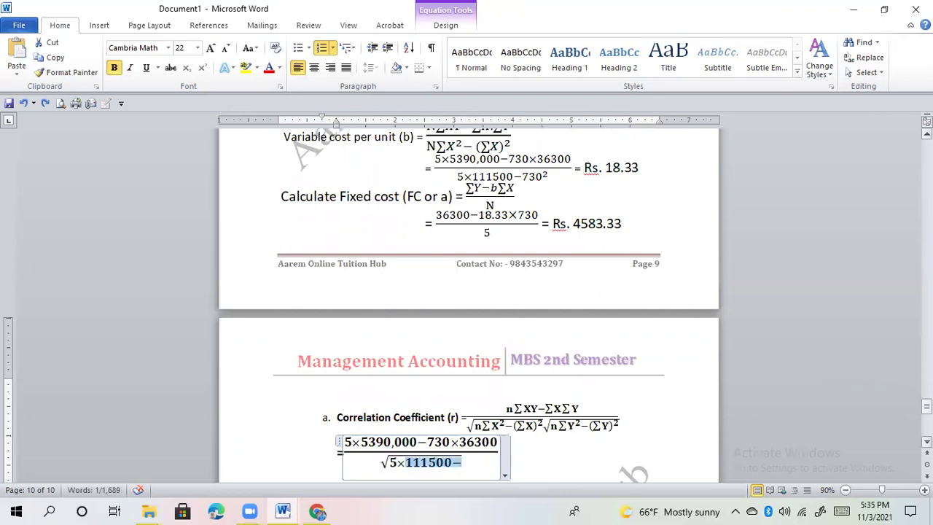
pyautogui.write('111500−730²')
pyautogui.hotkey('shift', 'Left')
pyautogui.hotkey('shift', 'Left')
pyautogui.hotkey('shift', 'Left')
pyautogui.hotkey('shift', 'Left')
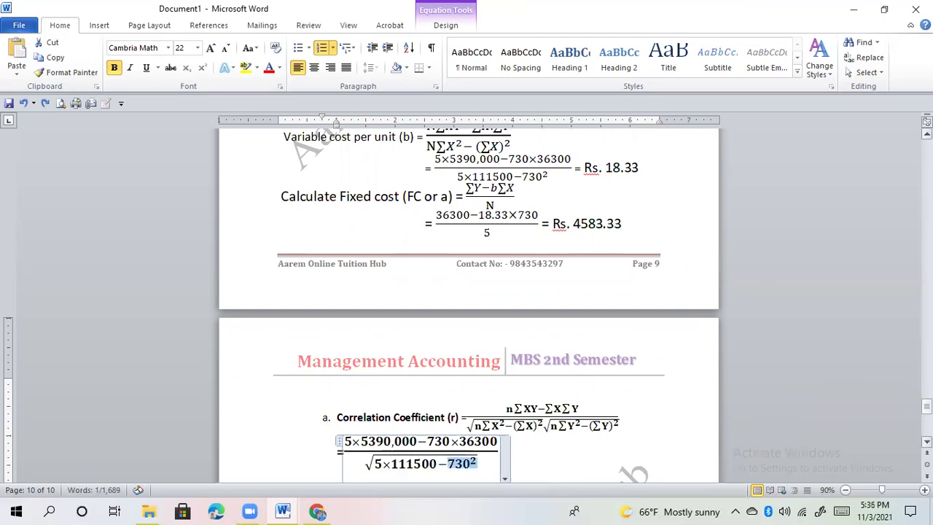
# - Add the second square root √(5×265330,000−36300²) to the denominator of the correlation substitution
pyautogui.press('Right')
pyautogui.write('\\sqrt ')
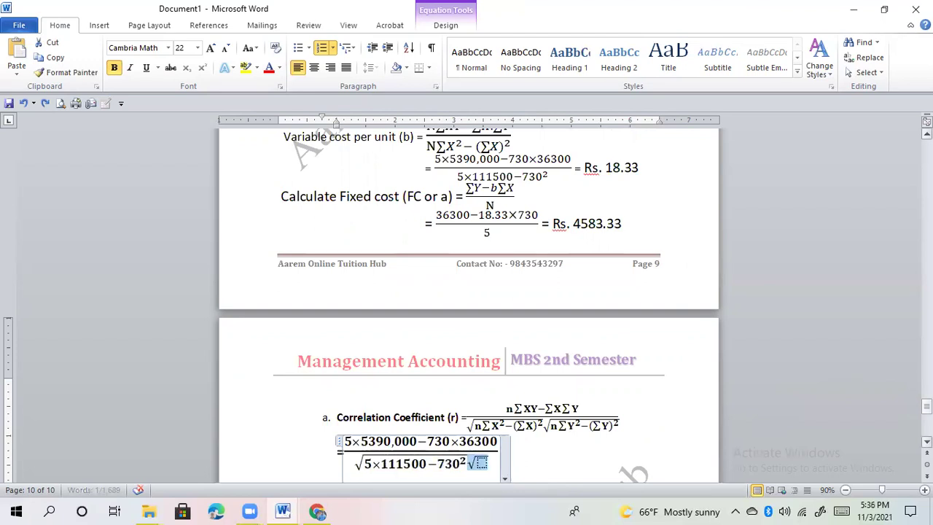
pyautogui.write('5\\times')
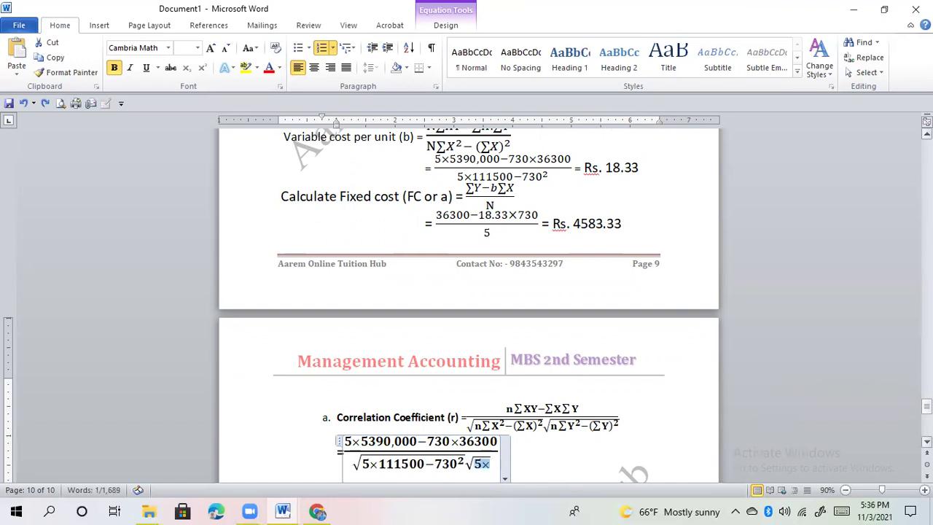
pyautogui.write('265330,000−')
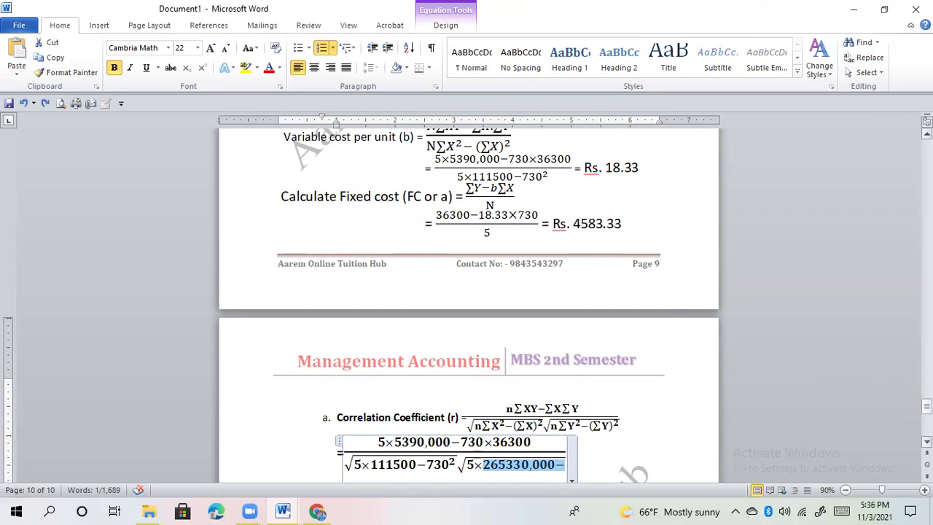
pyautogui.write('36300²')
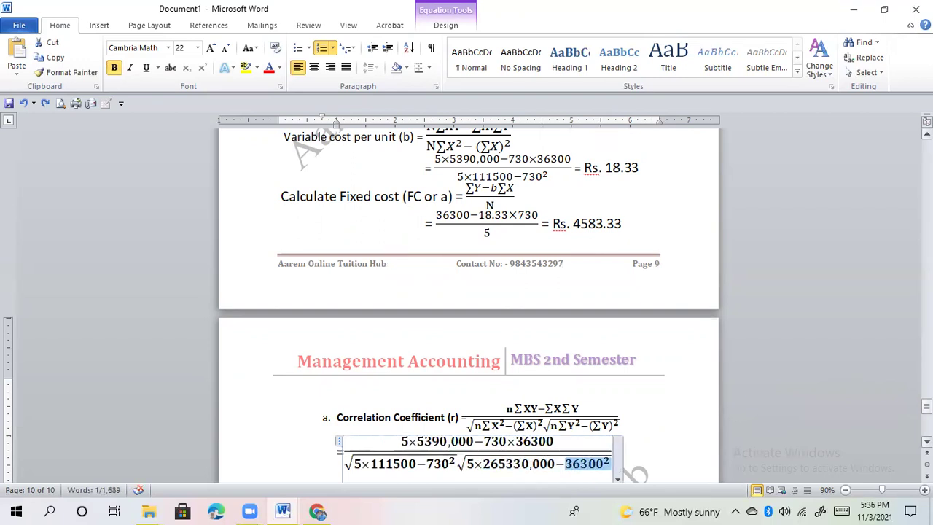
# - On a new line below the correlation substitution, enter the result =0.96
pyautogui.click(654, 450)
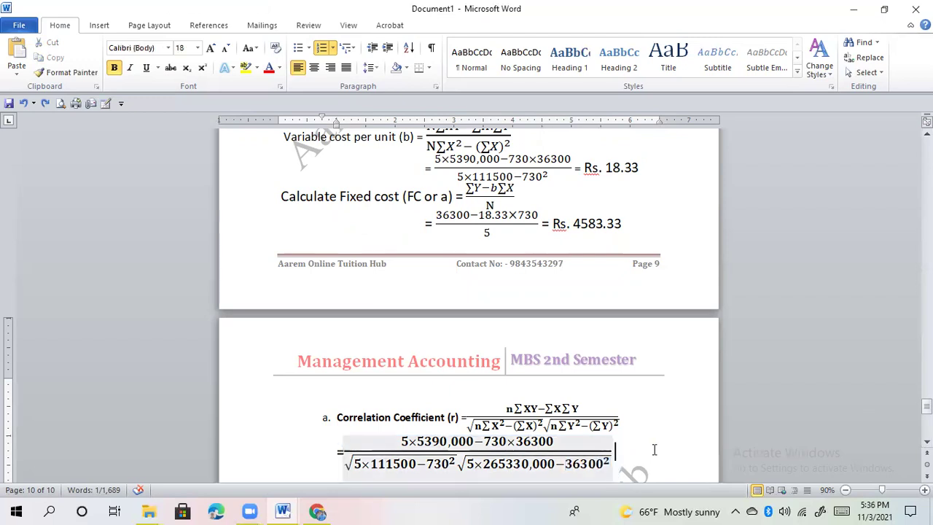
pyautogui.press('Return')
pyautogui.write('=0.96')
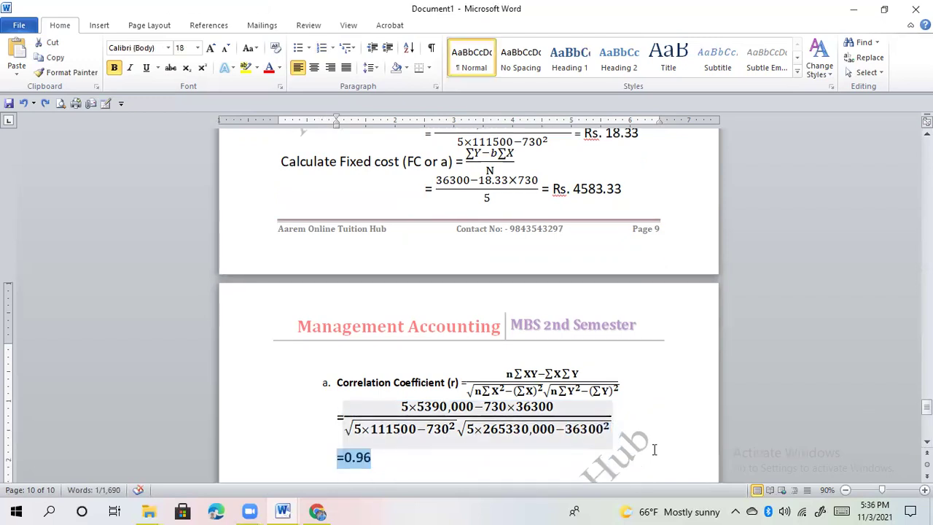
# - Below the correlation result, add the line Coefficient of determination (r²) = 0.96² = 0.9216
pyautogui.press('Return')
pyautogui.write('Coefficient')
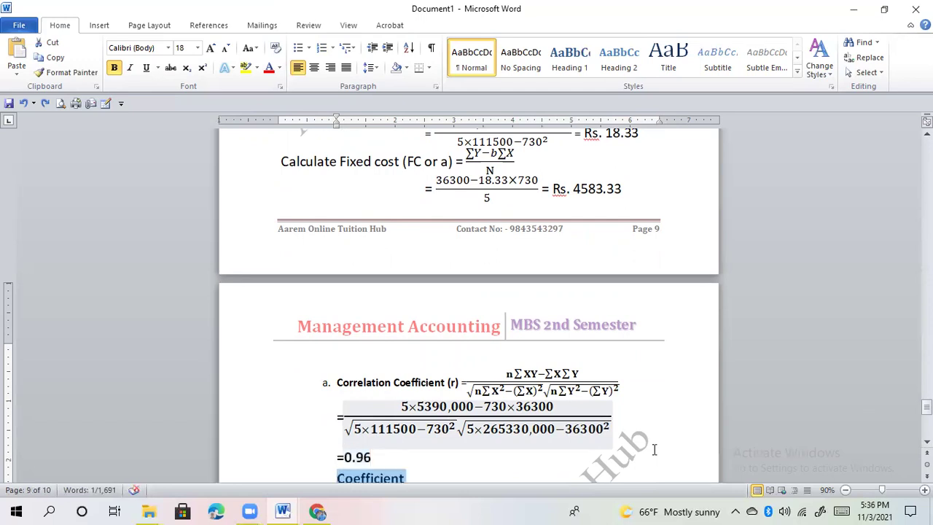
pyautogui.write('of')
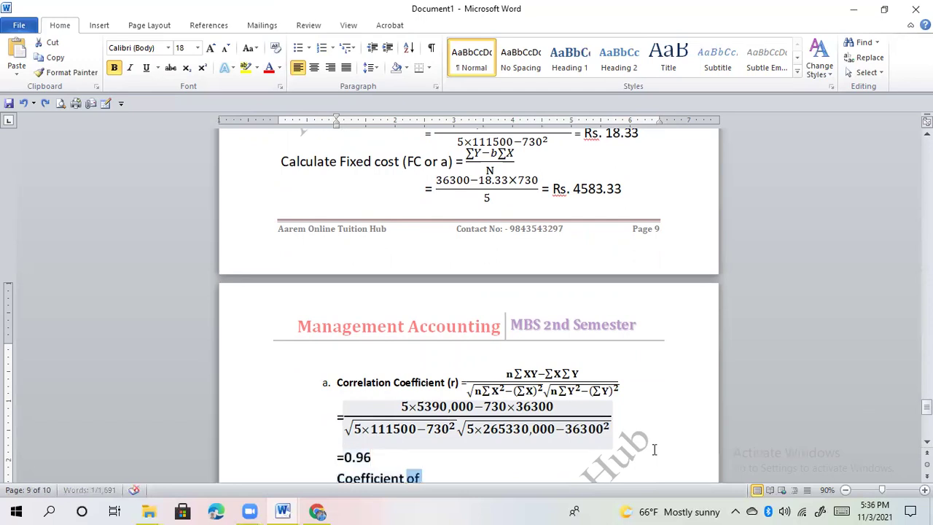
pyautogui.write('determination')
pyautogui.write('(r²)')
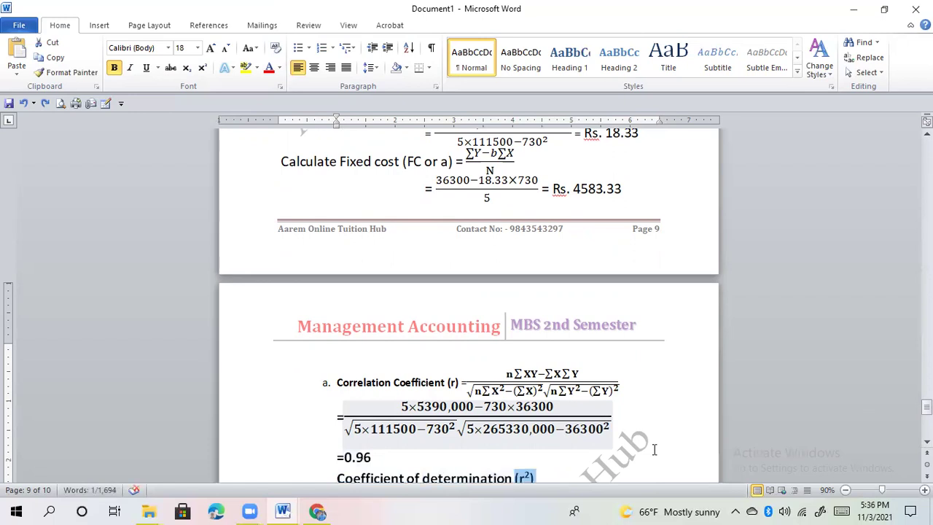
pyautogui.moveTo(927, 406); pyautogui.dragTo(927, 412)
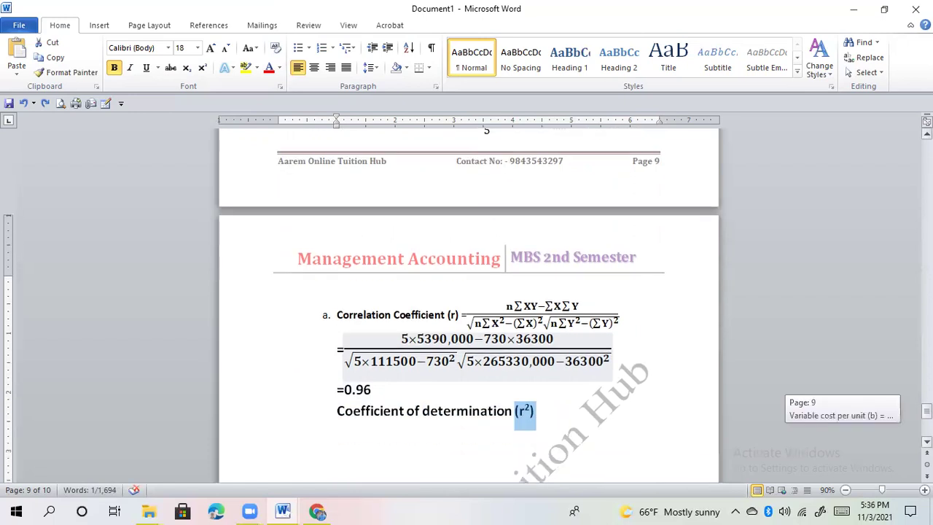
pyautogui.click(576, 414)
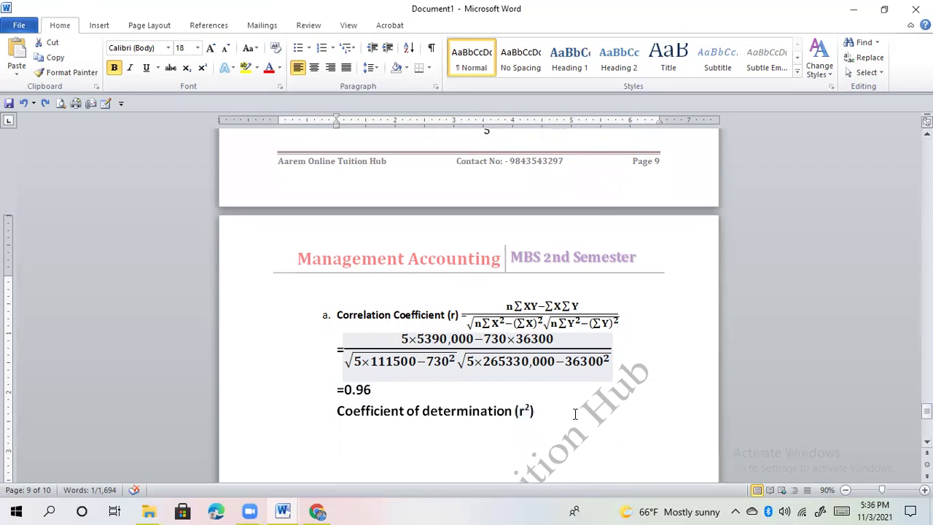
pyautogui.write('= 0.96²')
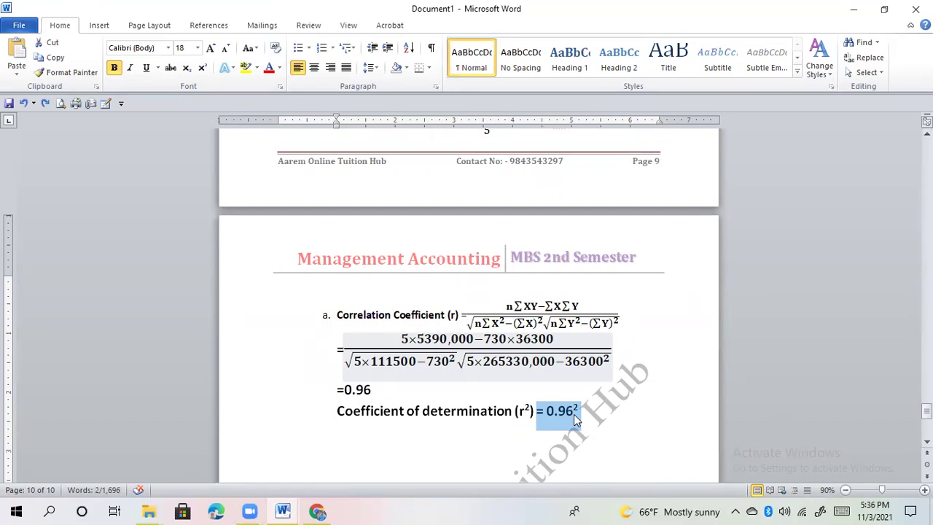
pyautogui.click(574, 414)
pyautogui.write('= 0.9216')
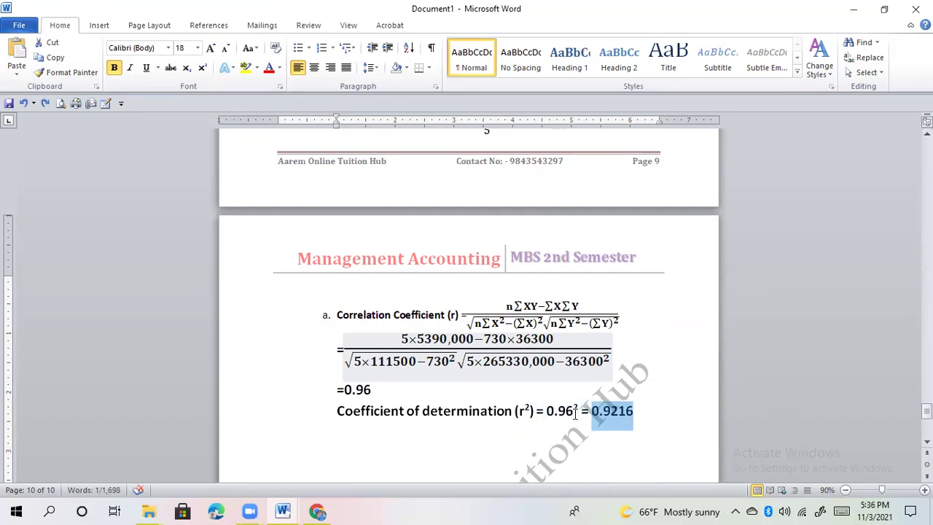
# - Add an underlined "Decision:" heading and begin the text under it with "Coefficient of determination (r²) =0.9216."
pyautogui.press('Return')
pyautogui.write('Decision:')
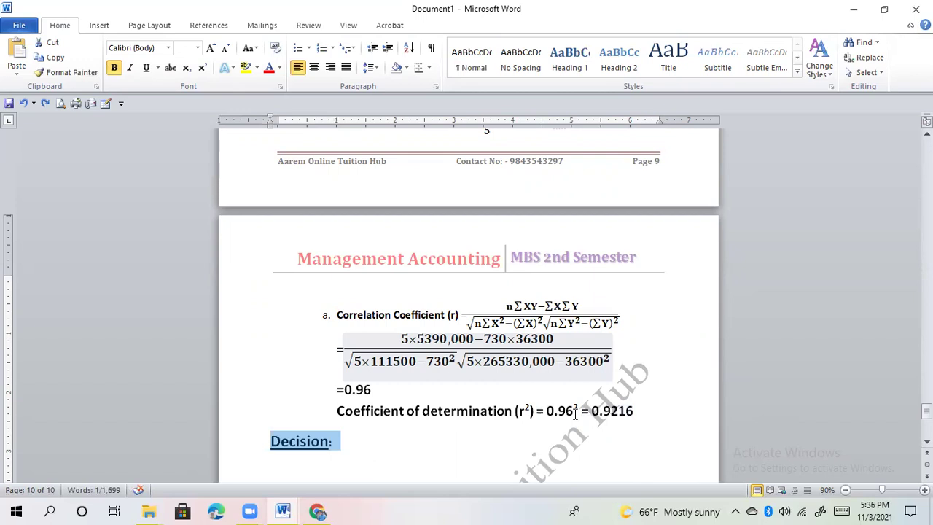
pyautogui.press('Return')
pyautogui.write('Coefficient')
pyautogui.write('of')
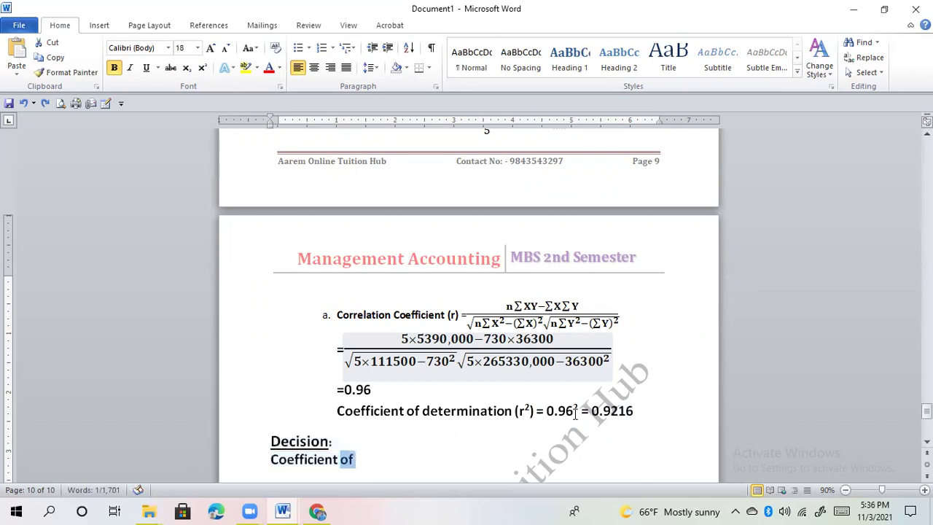
pyautogui.write('determination')
pyautogui.write('(r²) =0.9216.')
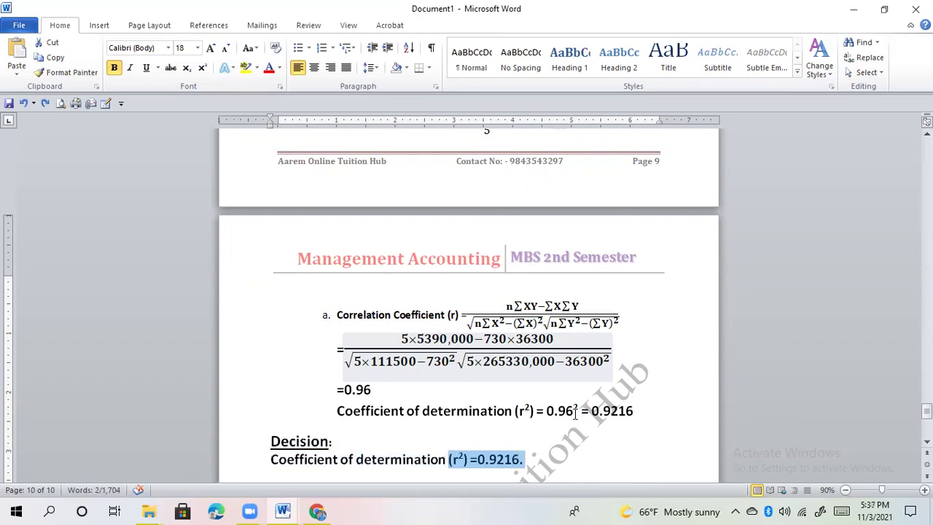
# - Continue the decision paragraph in dark blue with "This is a proportion or percent; we can say that"
pyautogui.write('This')
pyautogui.write('is')
pyautogui.write('a')
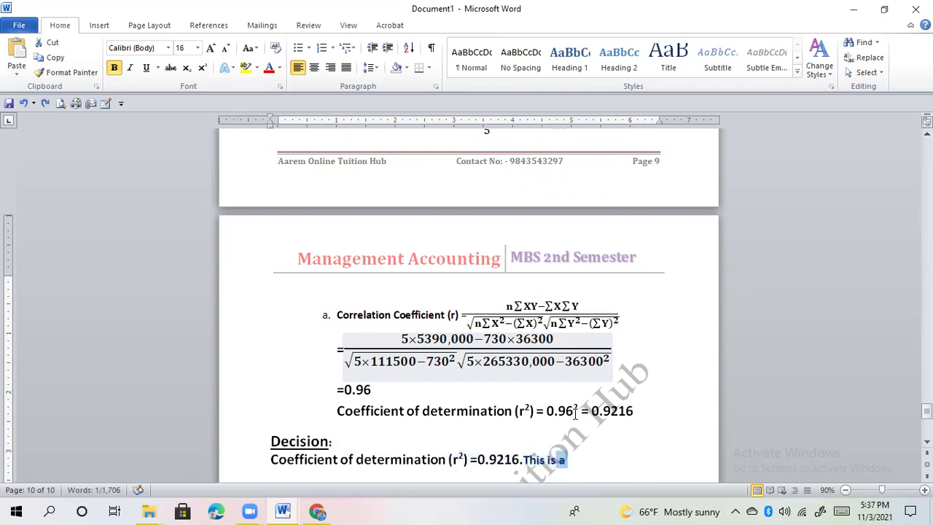
pyautogui.write('proportion')
pyautogui.write('or')
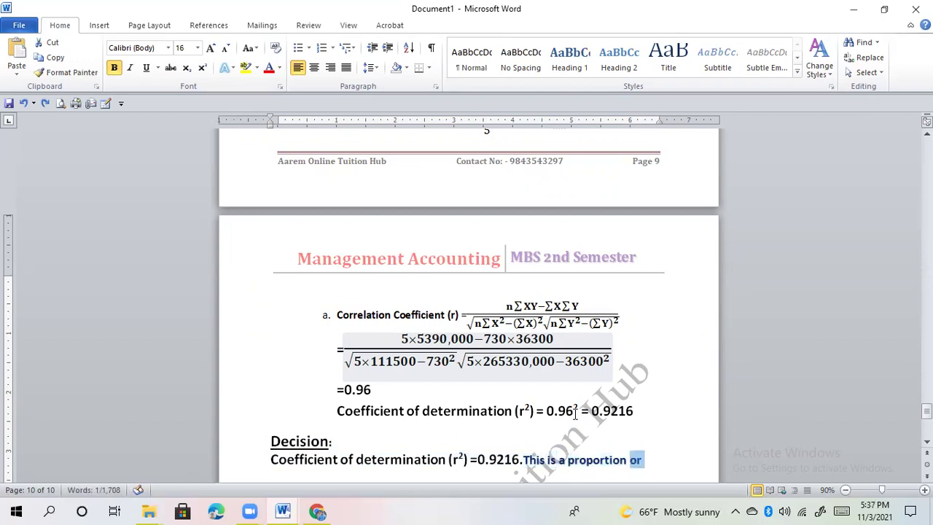
pyautogui.write('percent;')
pyautogui.write('we')
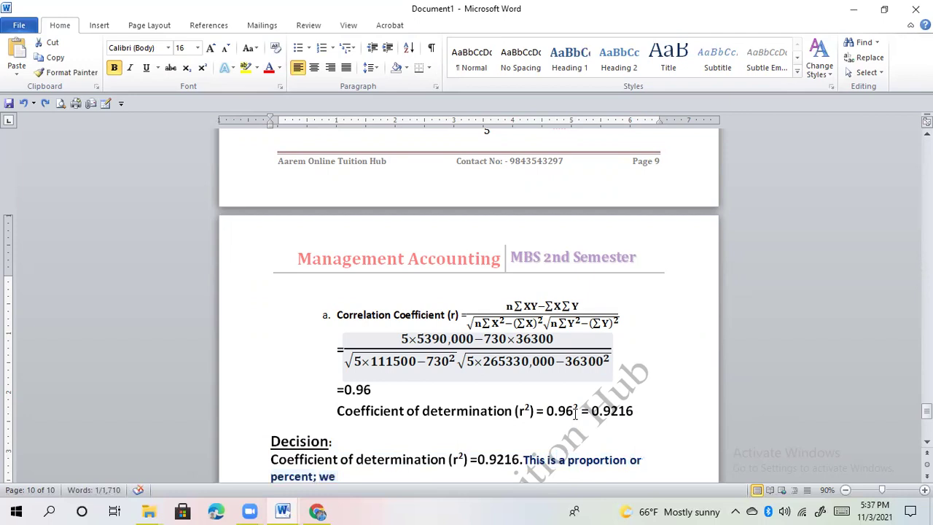
pyautogui.write('can')
pyautogui.write('say')
pyautogui.scroll(-3, 525, 407)
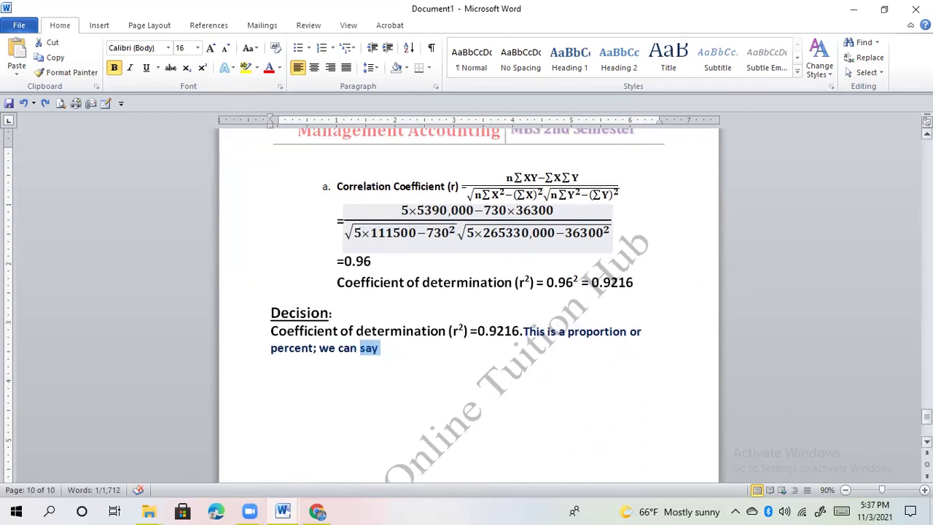
pyautogui.write('that')
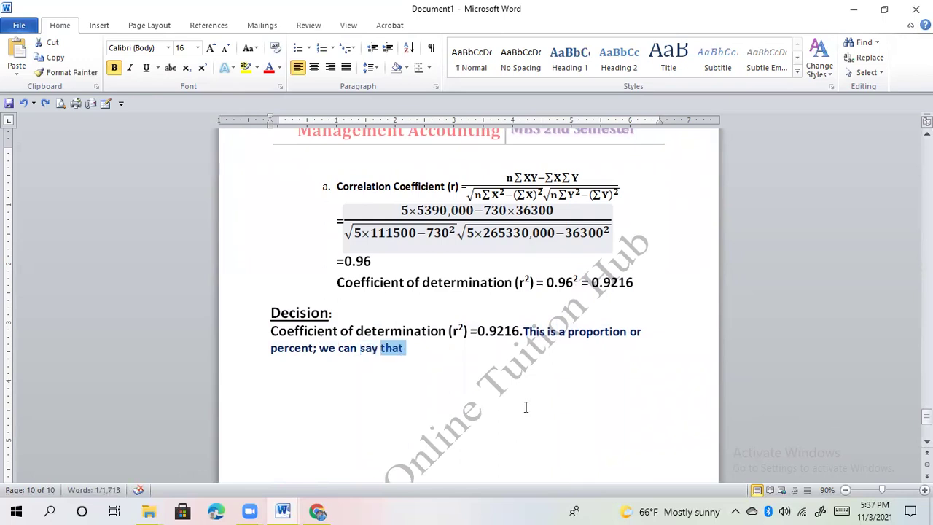
# - Extend the decision sentence with "92.16% of the variation in overhead (Y) is"
pyautogui.write('92.16%')
pyautogui.write('of')
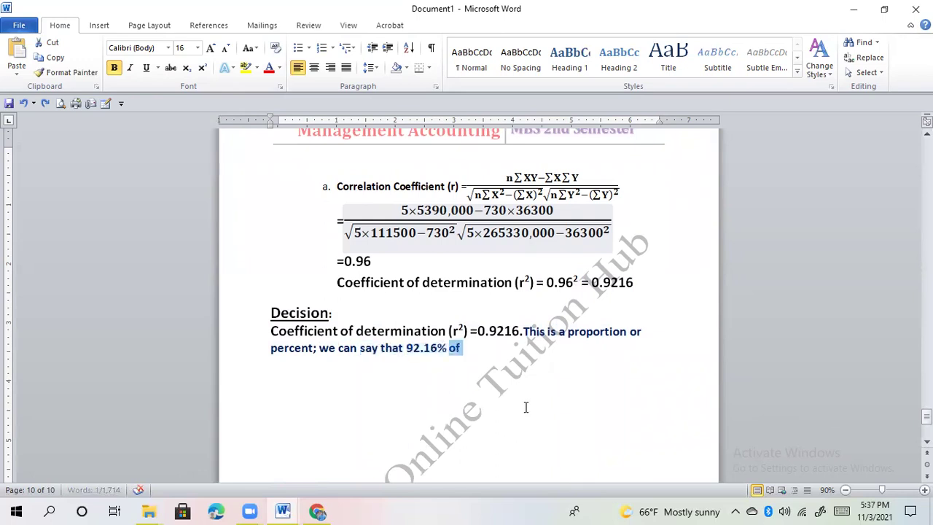
pyautogui.write('the')
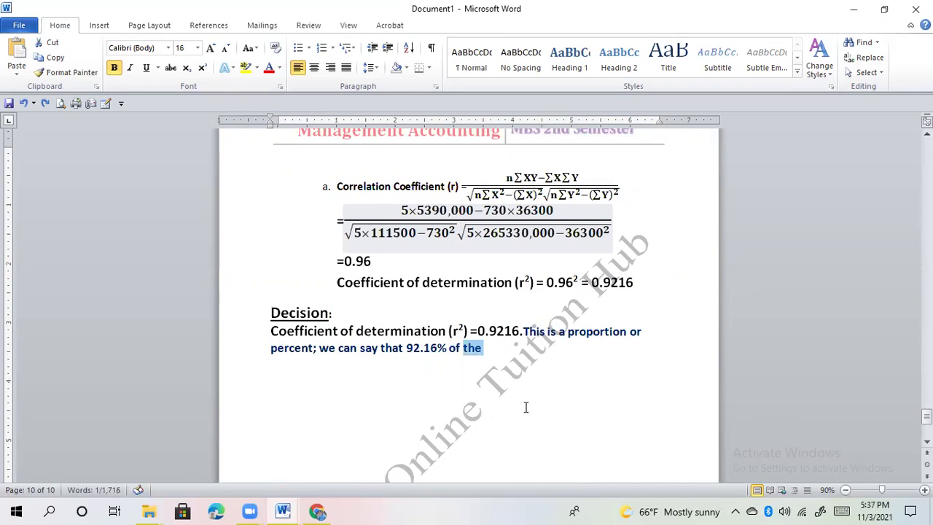
pyautogui.write('variation')
pyautogui.write('in')
pyautogui.write('overhead (Y)')
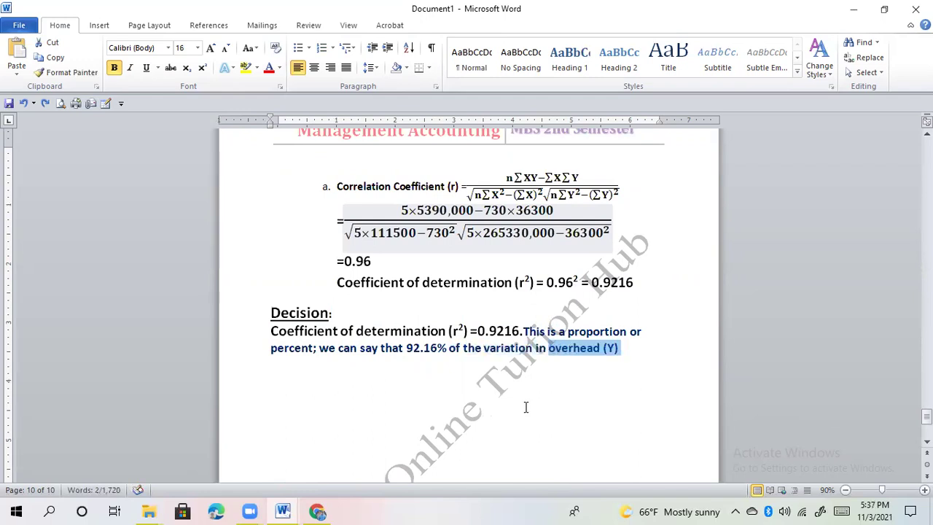
pyautogui.write('is')
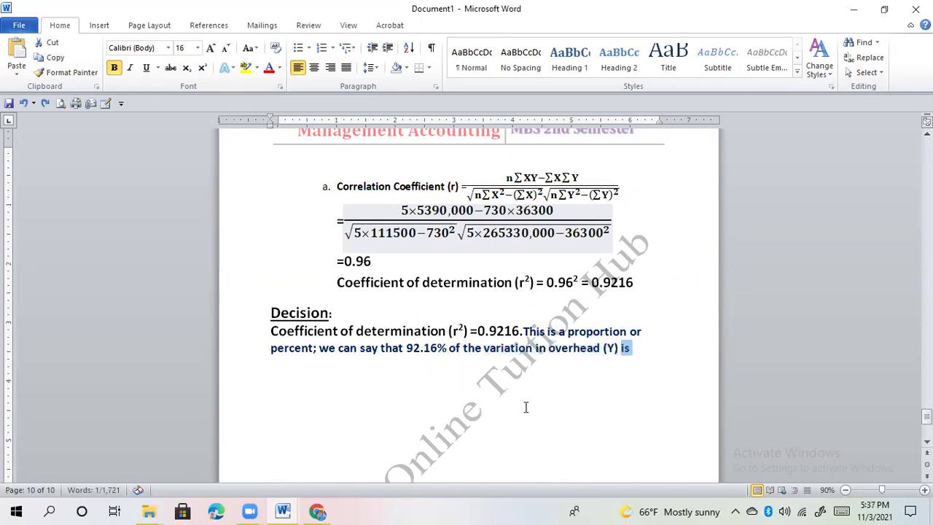
# - Continue the decision sentence in red with "explained, or accounted for, by the variation"
pyautogui.write('explained,')
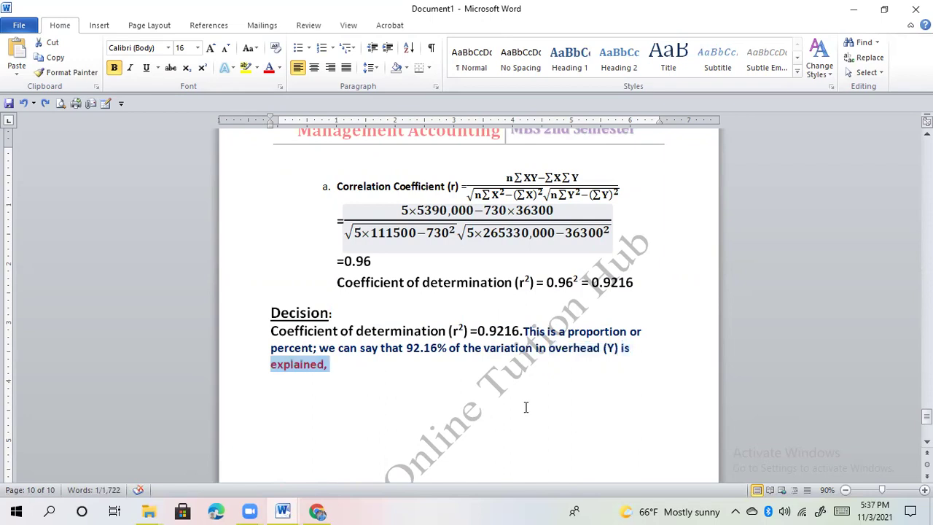
pyautogui.write('or')
pyautogui.write('accounted')
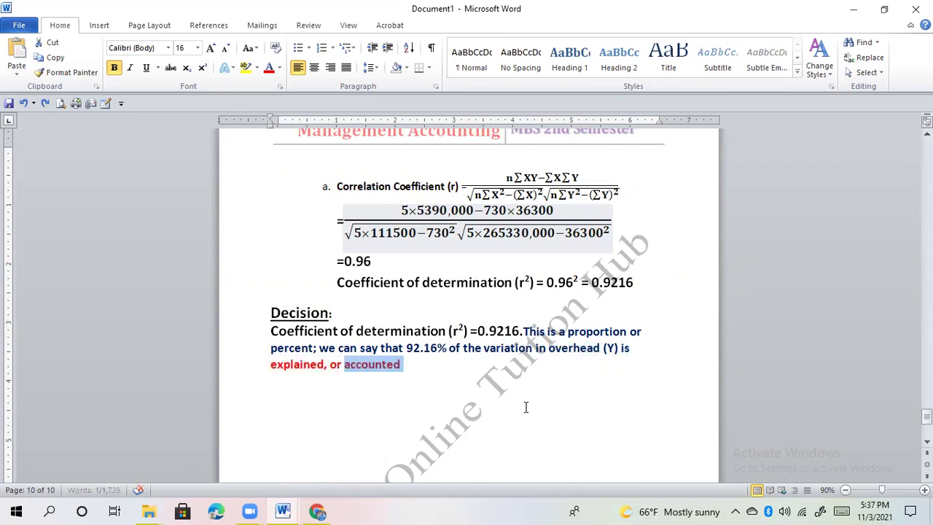
pyautogui.write('for,')
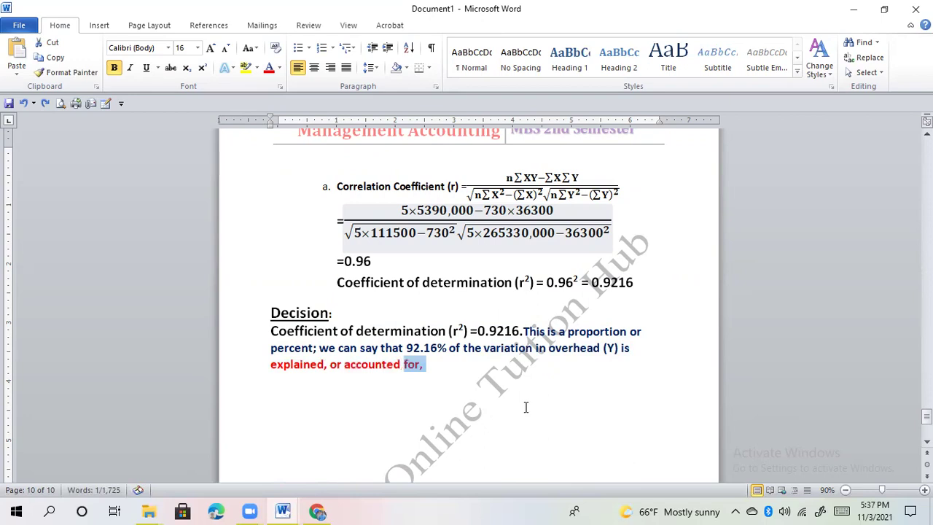
pyautogui.write('by')
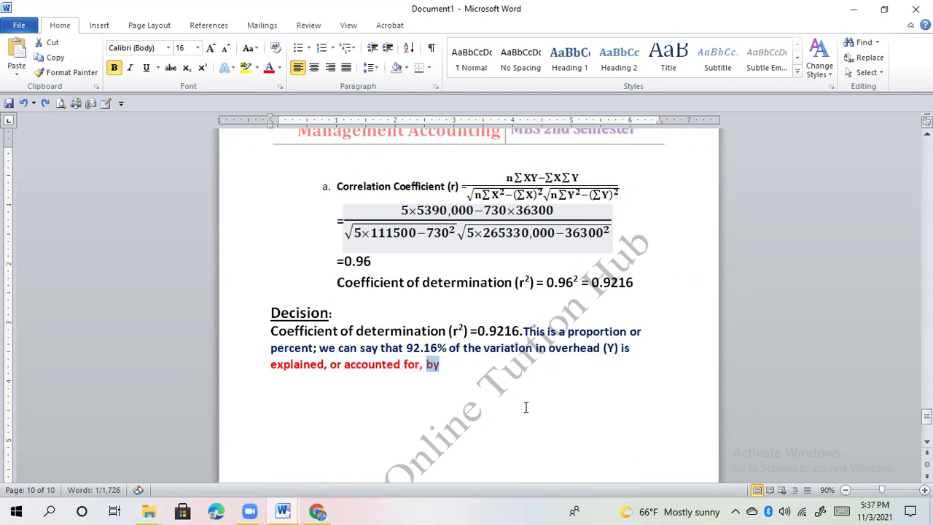
pyautogui.write('the')
pyautogui.write('variation')
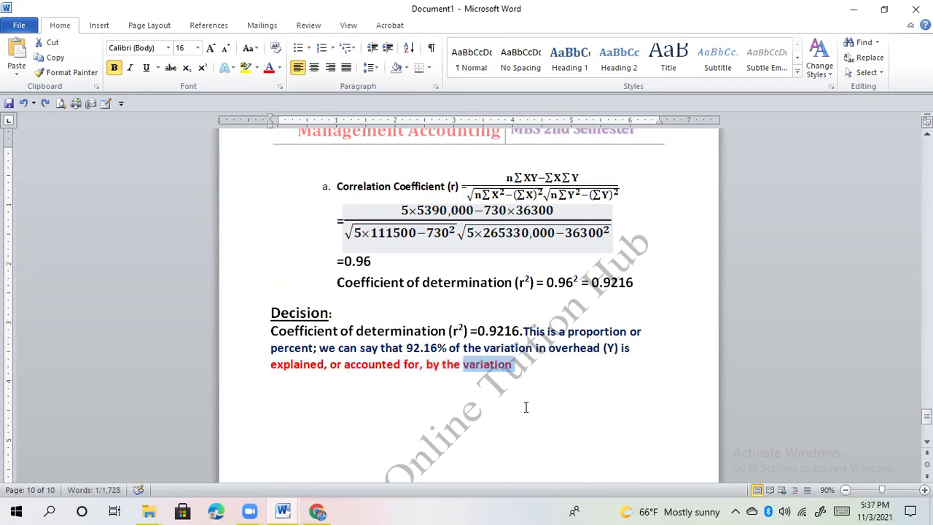
# - Finish the sentence with red "(change) in" followed by dark blue "the machine hour (X)."
pyautogui.write('(change)')
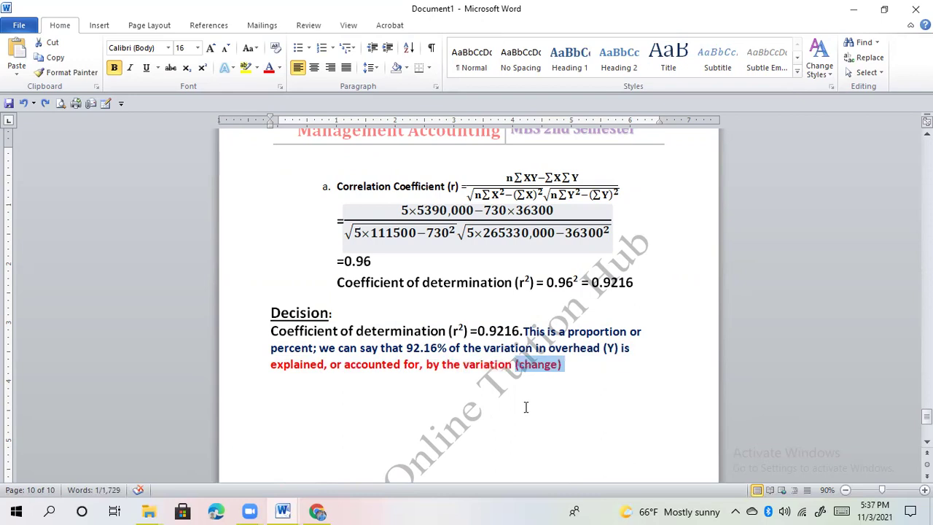
pyautogui.write('in')
pyautogui.write('the')
pyautogui.write('machine')
pyautogui.write('hour')
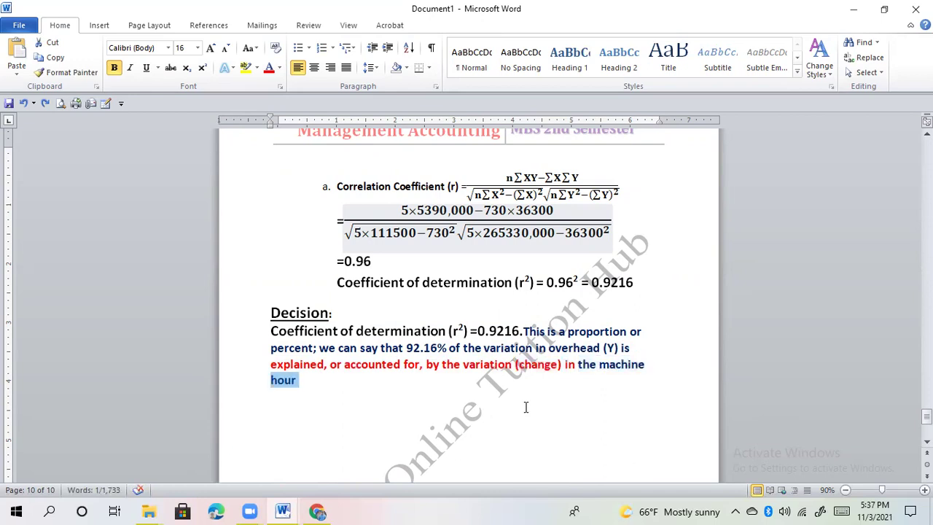
pyautogui.write('(X).')
# - On a new line of the decision, write "Remainder 7.84% of the variation in overhead is unexplained. This"
pyautogui.write('Remainder')
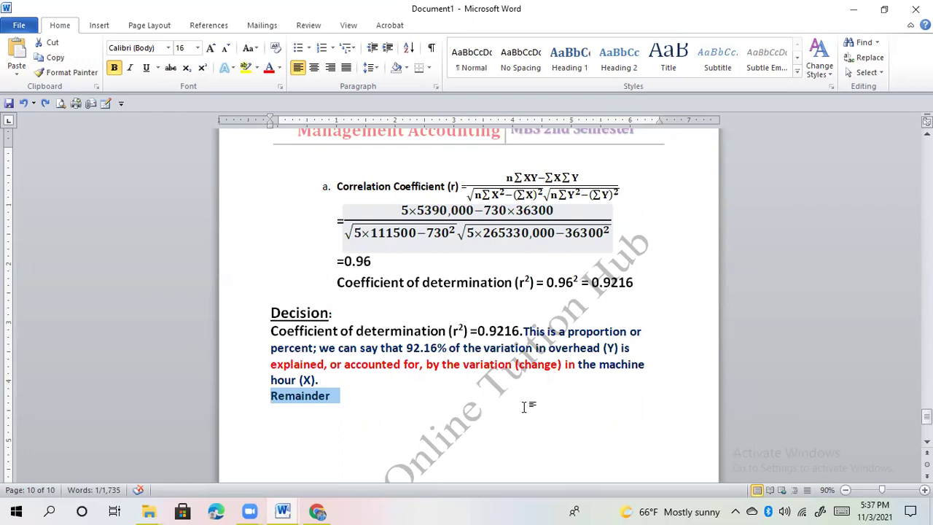
pyautogui.write('7.84% of the variation')
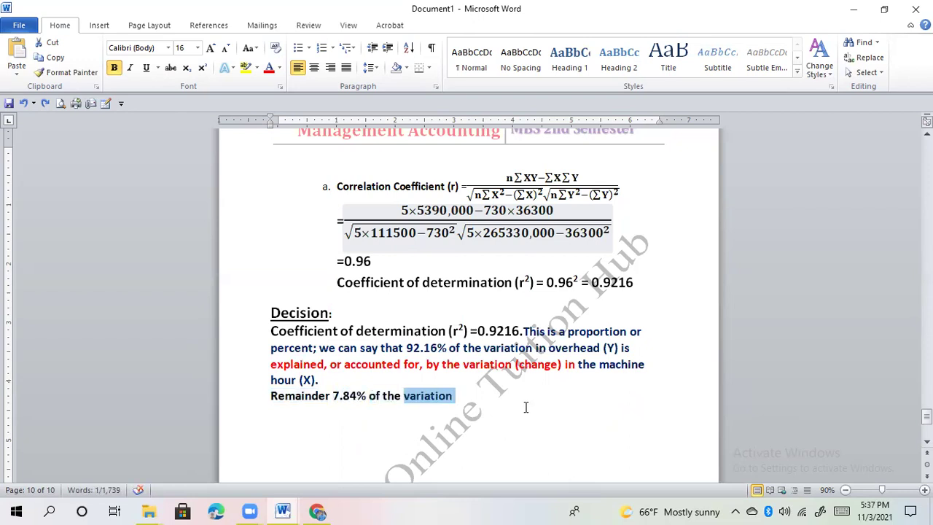
pyautogui.write(' in overhead is')
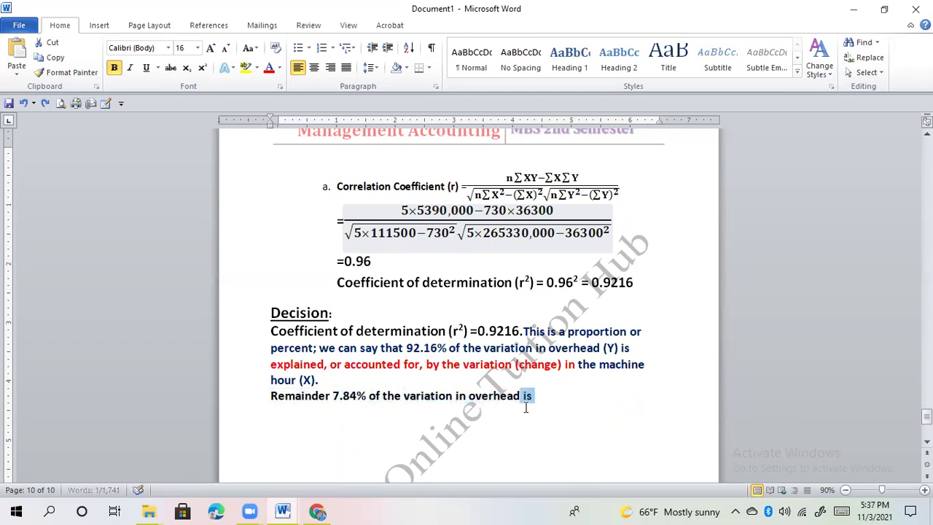
pyautogui.write(' unexplained. This')
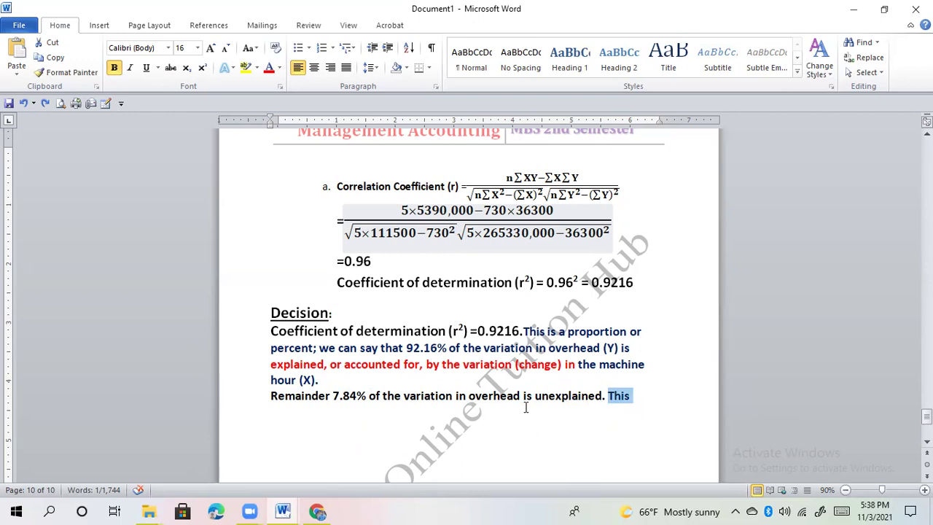
# - Complete the remainder sentence with "unexplained portion might be the effect of managerial efficiency, seasonality, inflation etc."
pyautogui.write(' unexplained portion might be the effect of')
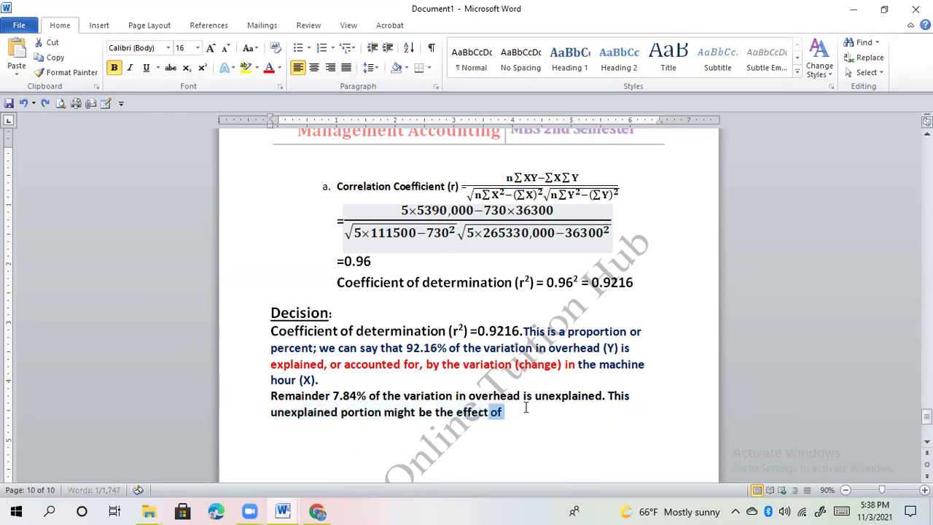
pyautogui.write(' managerial efficiency,')
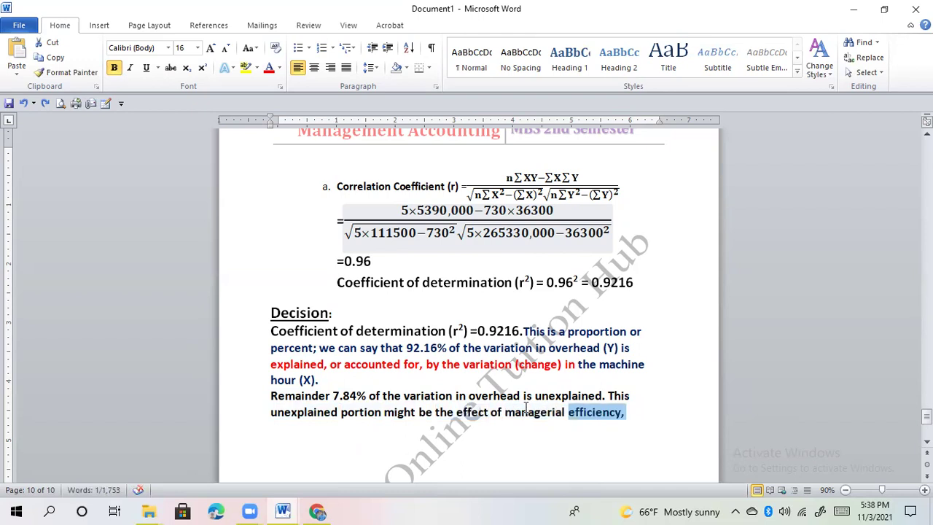
pyautogui.write(' seasonality,')
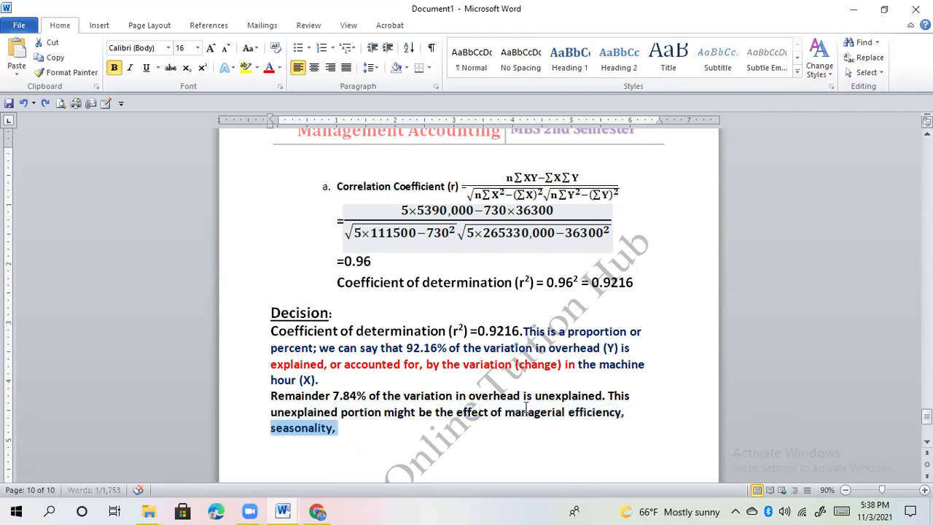
pyautogui.write(' inflation etc.')
# - Below the decision, add item b "Standard error of estimation(Se)/ (SY)" with subscripted e and Y, and review the solution table
pyautogui.press('Return')
pyautogui.write('Standard error of estimation(Se)/(Sy)')
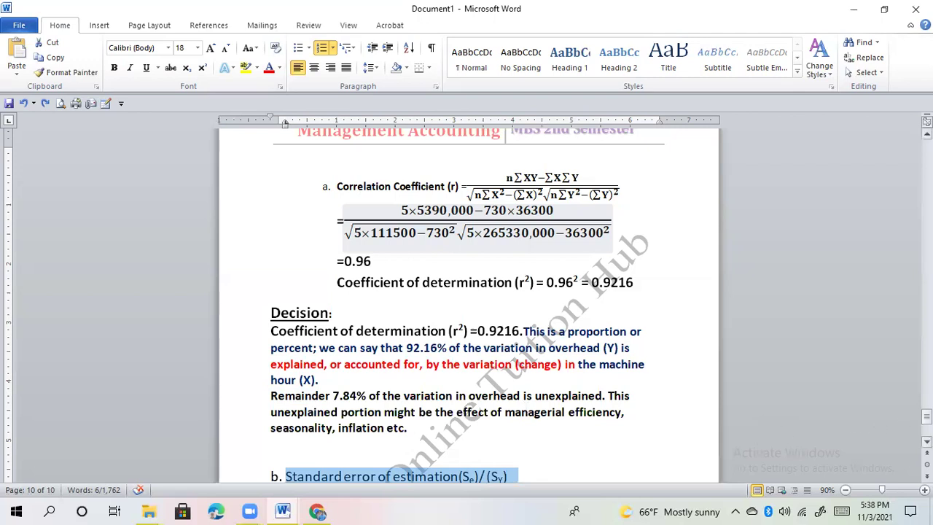
pyautogui.moveTo(927, 417); pyautogui.dragTo(927, 391)
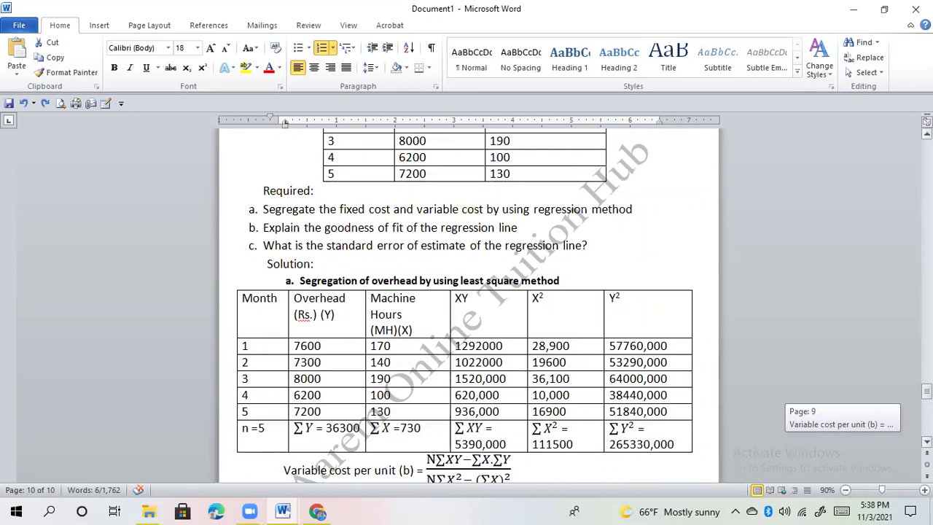
pyautogui.moveTo(926, 392); pyautogui.dragTo(927, 421)
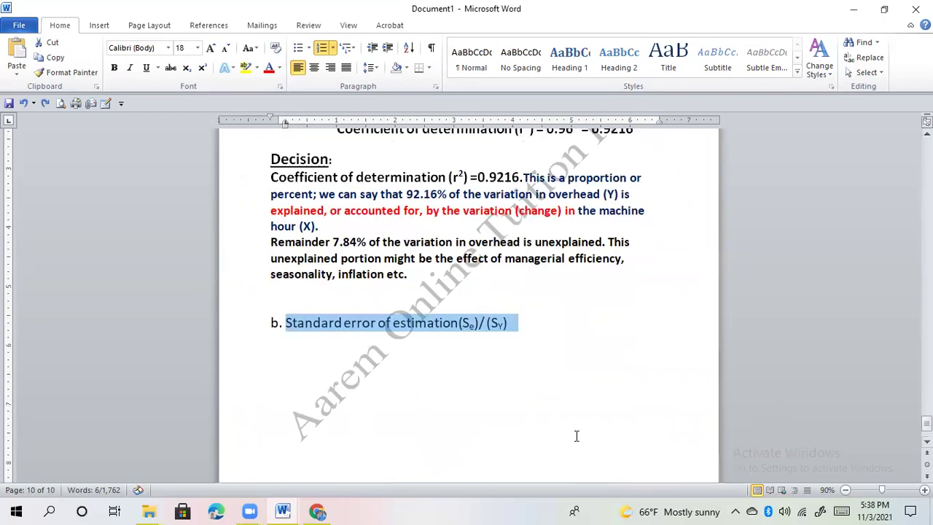
# - Complete item b with the formula = √((∑Y²−a∑Y−b∑XY)/(n−2)) and the result "= 209.76" on the line below
pyautogui.click(542, 323)
pyautogui.write('=')
pyautogui.hotkey('ctrl', 'v')
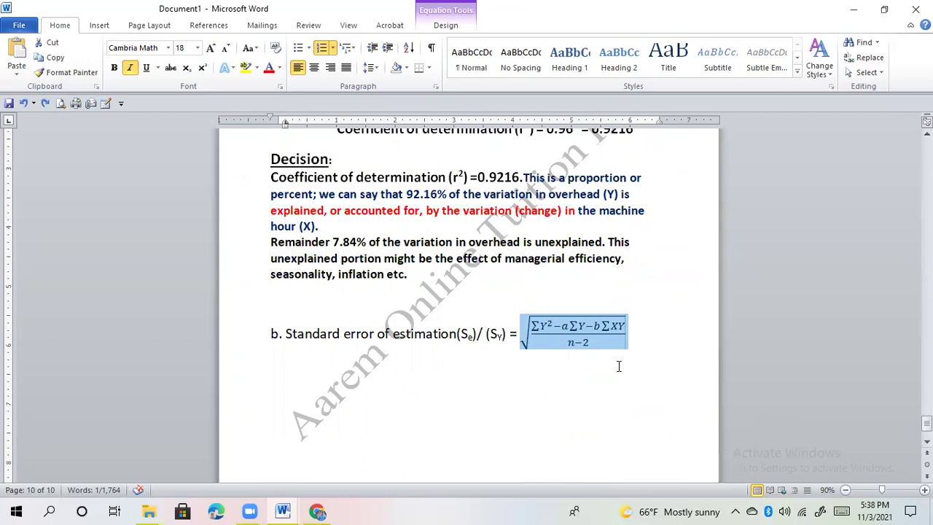
pyautogui.hotkey('ctrl', 'z')
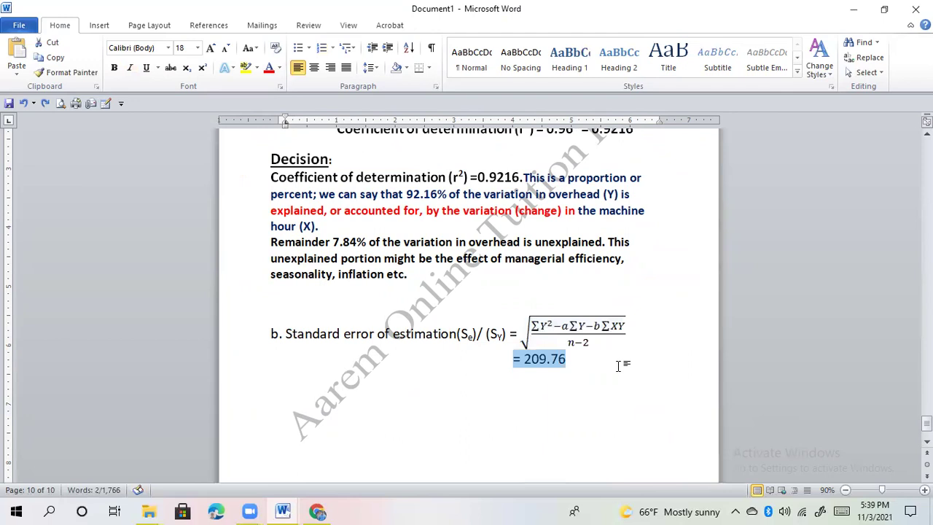
# - Below the 209.76 result, add a bold "Decision:" heading and the text "Standard error of estimation (Se) is 209.76. It indicates"
pyautogui.hotkey('ctrl', 'z')
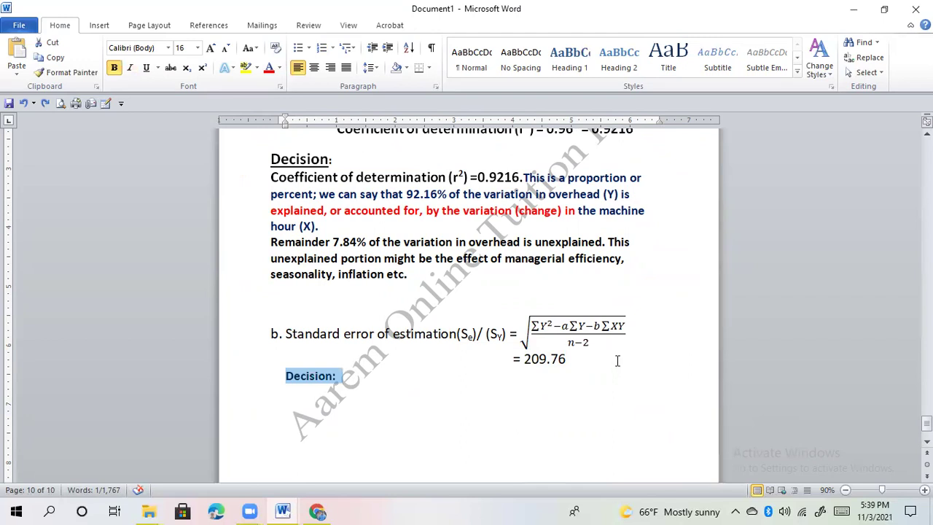
pyautogui.hotkey('ctrl', 'z')
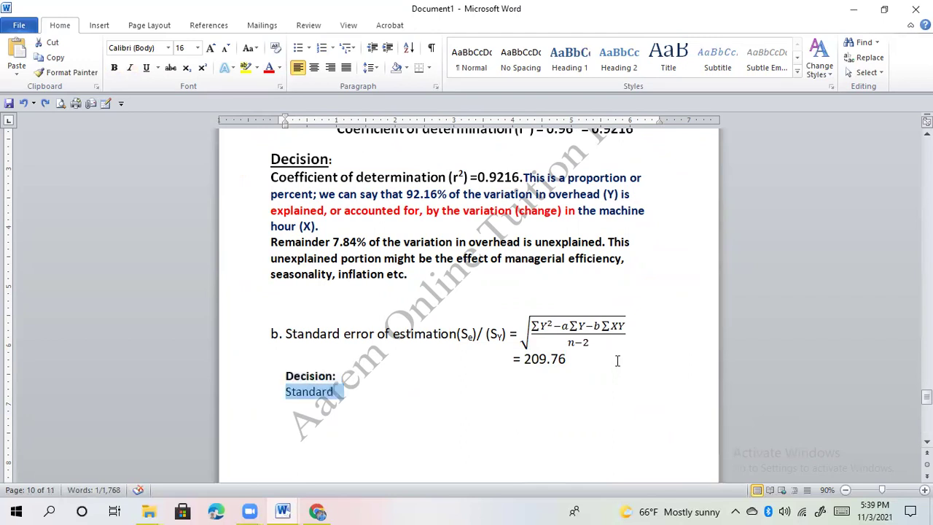
pyautogui.hotkey('ctrl', 'z')
pyautogui.hotkey('ctrl', 'z')
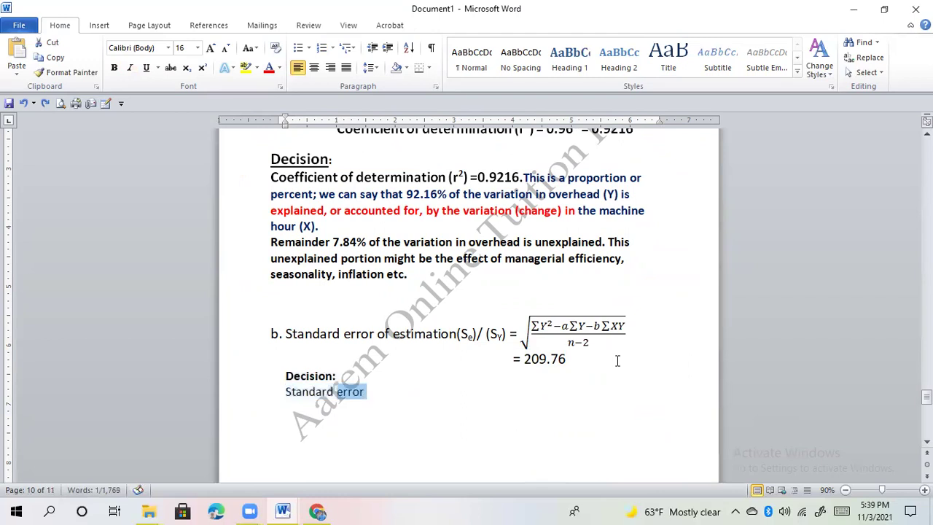
pyautogui.hotkey('ctrl', 'z')
pyautogui.hotkey('ctrl', 'z')
pyautogui.hotkey('ctrl', 'z')
pyautogui.hotkey('ctrl', 'z')
pyautogui.hotkey('ctrl', 'z')
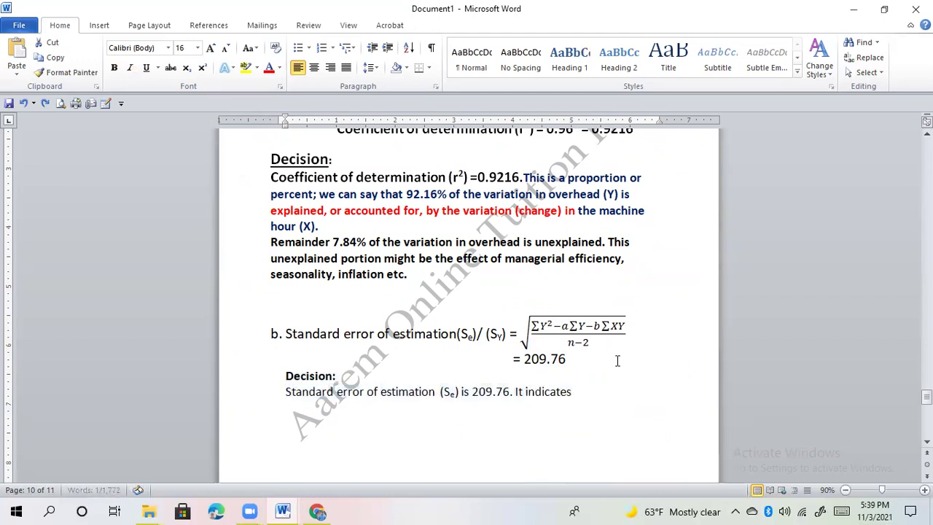
# - Continue the standard error decision with "that there exist an average deviation of Rs.209.76"
pyautogui.hotkey('ctrl', 'z')
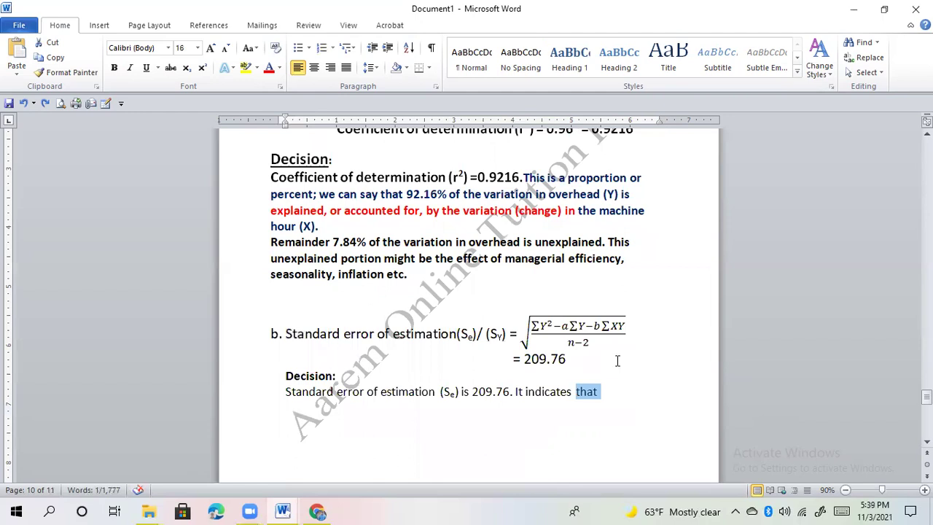
pyautogui.hotkey('ctrl', 'z')
pyautogui.hotkey('ctrl', 'z')
pyautogui.hotkey('ctrl', 'z')
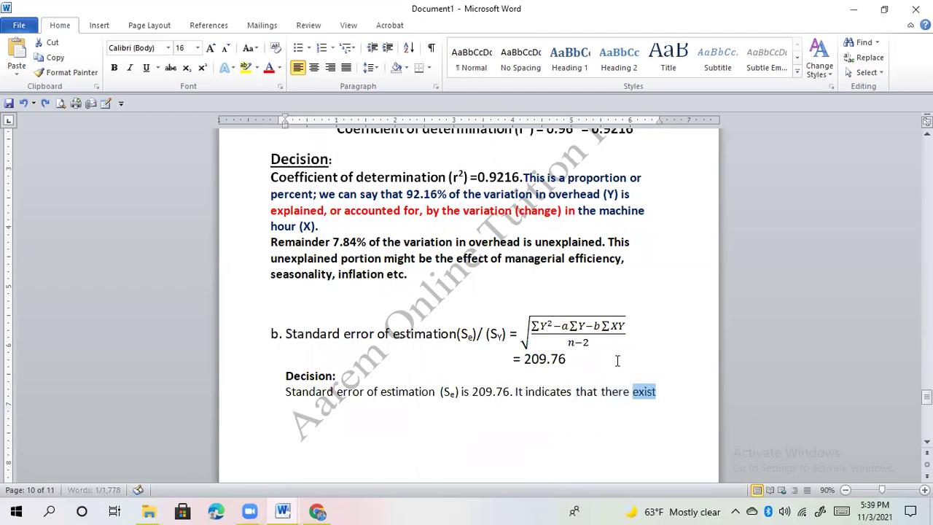
pyautogui.hotkey('ctrl', 'z')
pyautogui.hotkey('ctrl', 'z')
pyautogui.hotkey('ctrl', 'z')
pyautogui.hotkey('ctrl', 'z')
pyautogui.hotkey('ctrl', 'z')
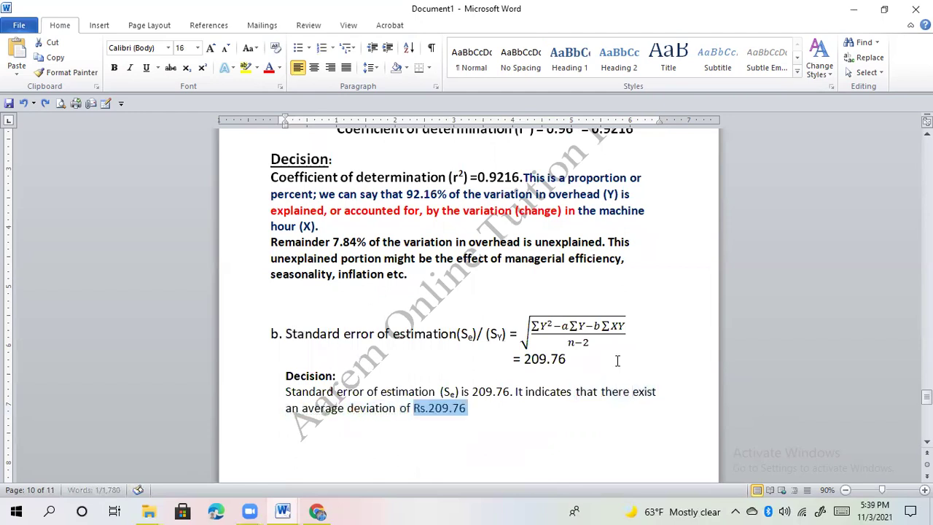
# - Finish the standard error decision with "between actual cost and estimated cost."
pyautogui.hotkey('ctrl', 'z')
pyautogui.hotkey('ctrl', 'z')
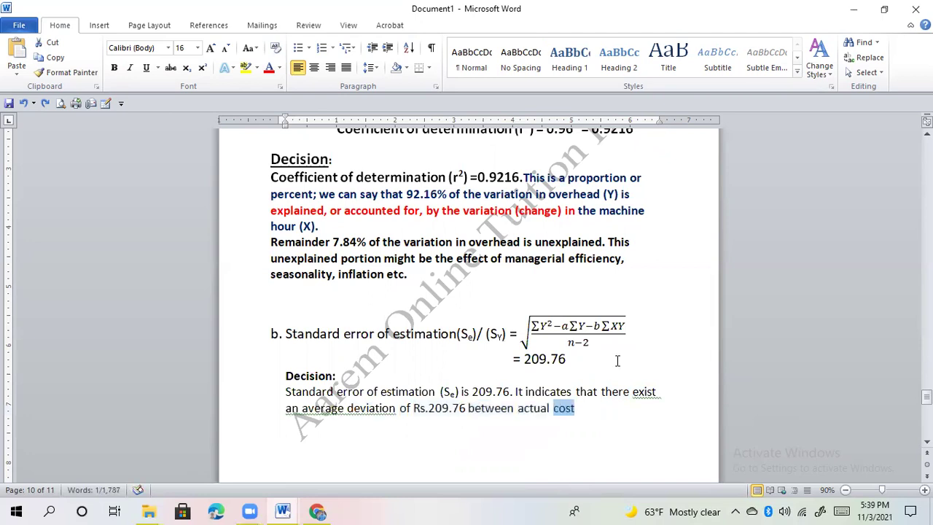
pyautogui.press('Right')
pyautogui.hotkey('ctrl', 'z')
pyautogui.hotkey('ctrl', 'z')
pyautogui.hotkey('ctrl', 'z')
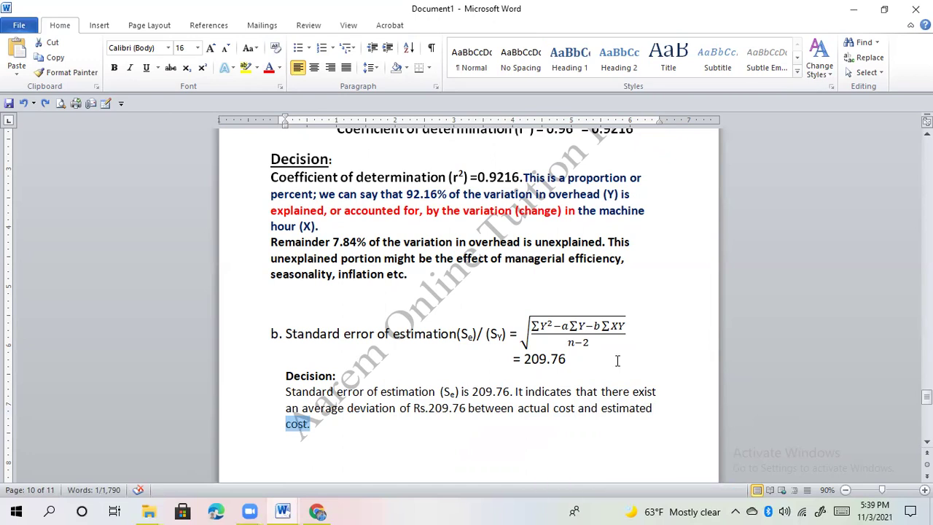
# - In the standard error decision, replace the period in "Rs.209.76" with a space
pyautogui.press('Up')
pyautogui.hotkey('ctrl', 'Right')
pyautogui.hotkey('ctrl', 'Right')
pyautogui.hotkey('ctrl', 'Right')
pyautogui.hotkey('ctrl', 'Right')
pyautogui.hotkey('ctrl', 'Right')
pyautogui.press('Delete')
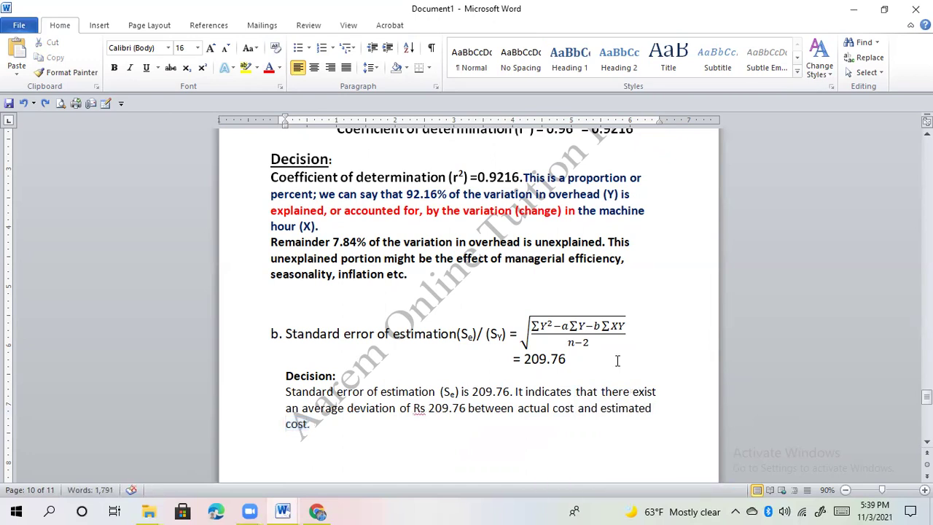
pyautogui.write(',')
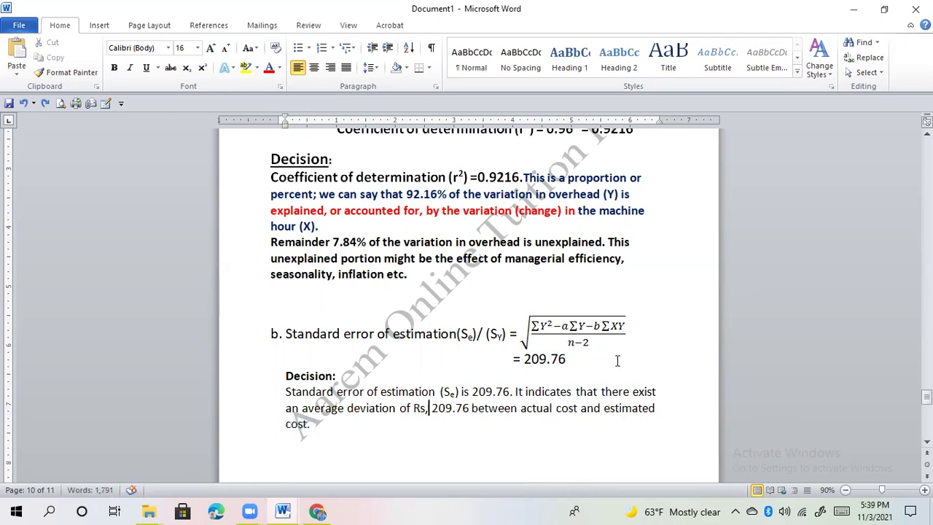
pyautogui.press('BackSpace')
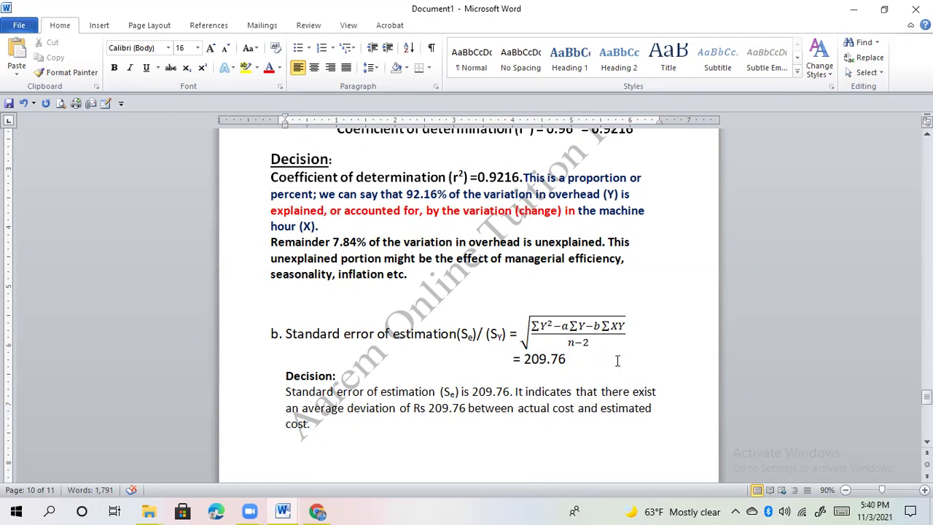
# - Insert a blank, unnumbered line between the standard error formula and its 209.76 result
pyautogui.click(634, 336)
pyautogui.press('Return')
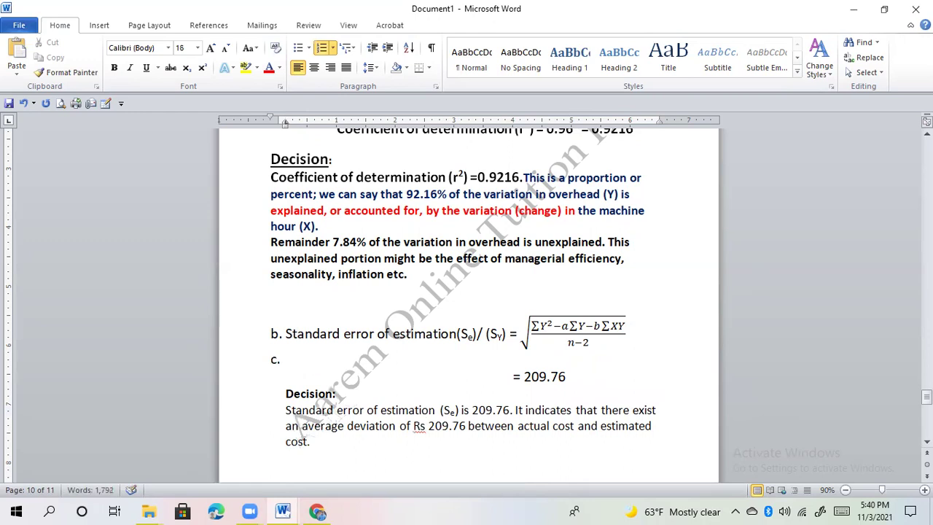
pyautogui.press('BackSpace')
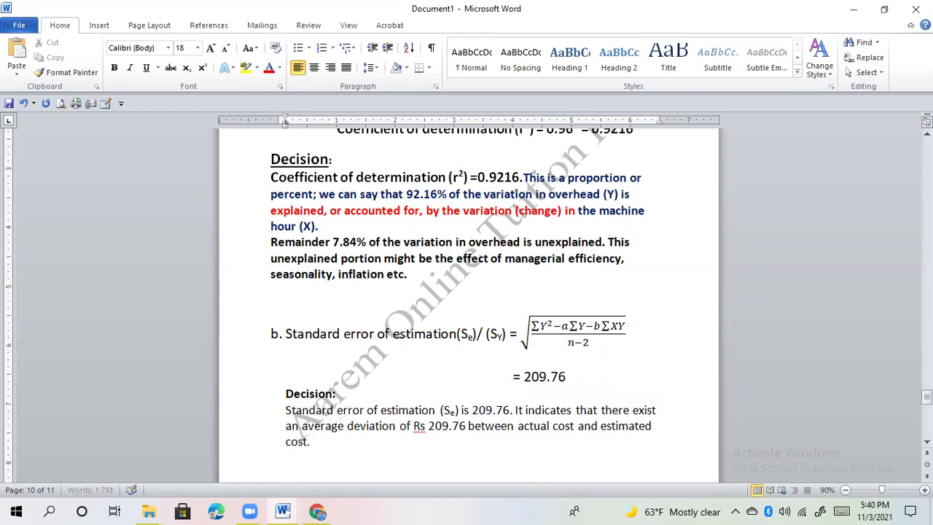
pyautogui.write('=')
pyautogui.click(575, 326)
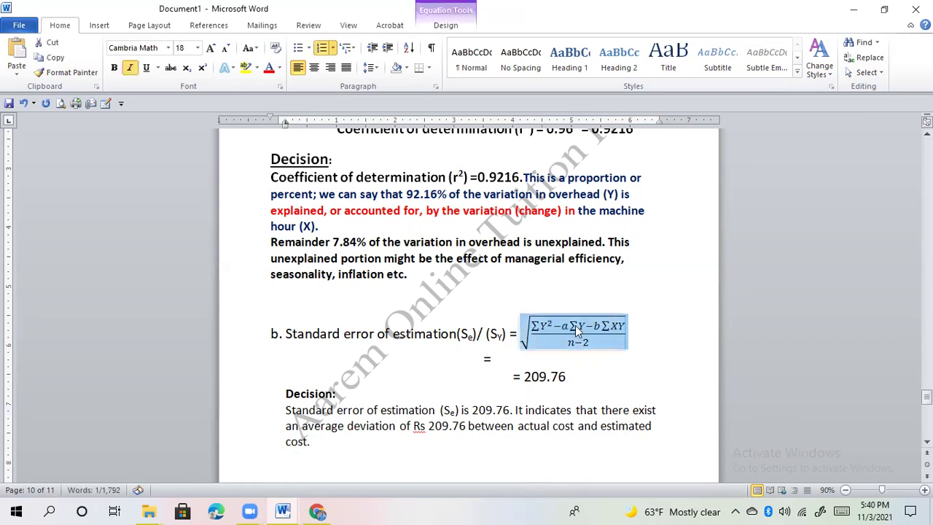
pyautogui.press('Down')
pyautogui.press('BackSpace')
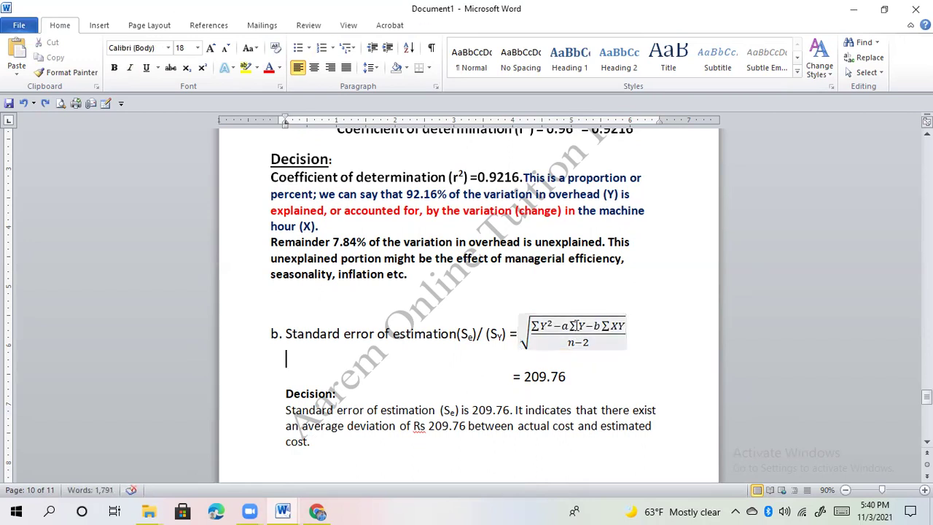
# - Add an equals sign on the blank line above the 209.76 result and paste a copy of the standard error formula after it
pyautogui.hotkey('ctrl', 'z')
pyautogui.click(542, 330)
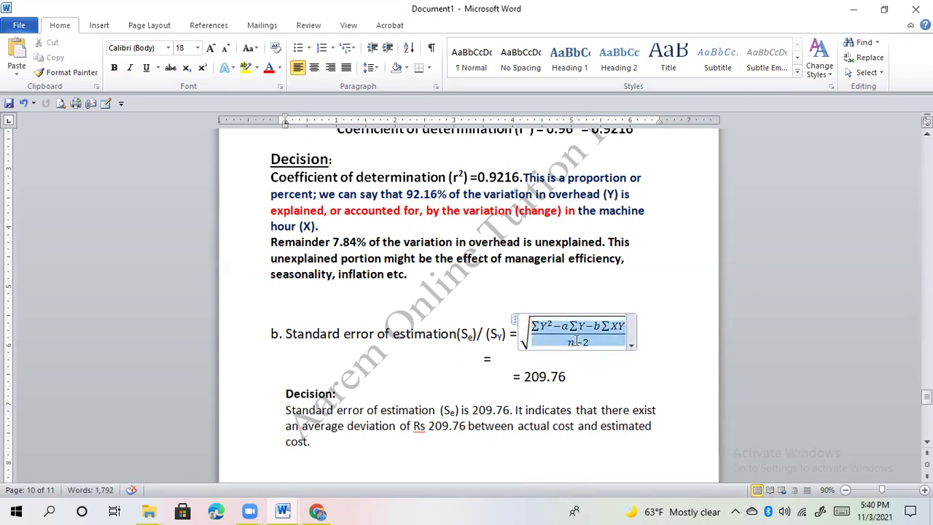
pyautogui.click(525, 324)
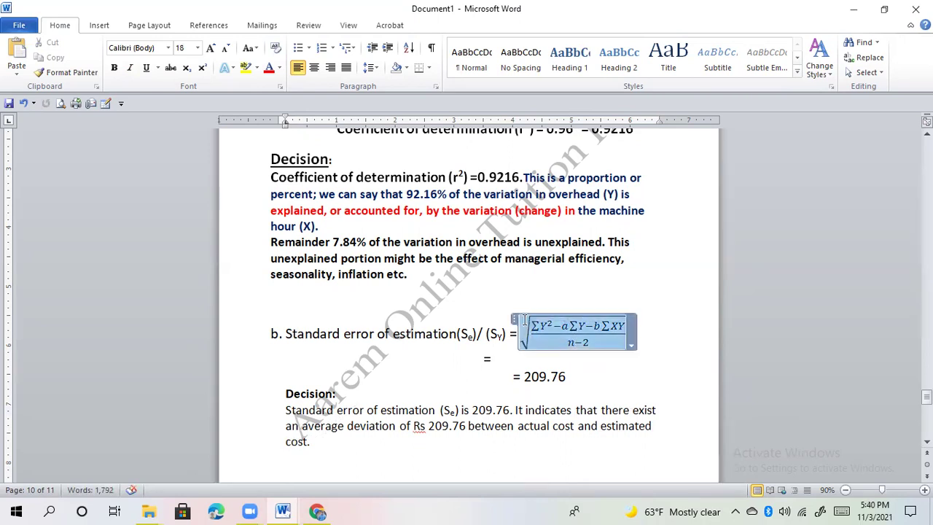
pyautogui.click(508, 355)
pyautogui.hotkey('ctrl', 'v')
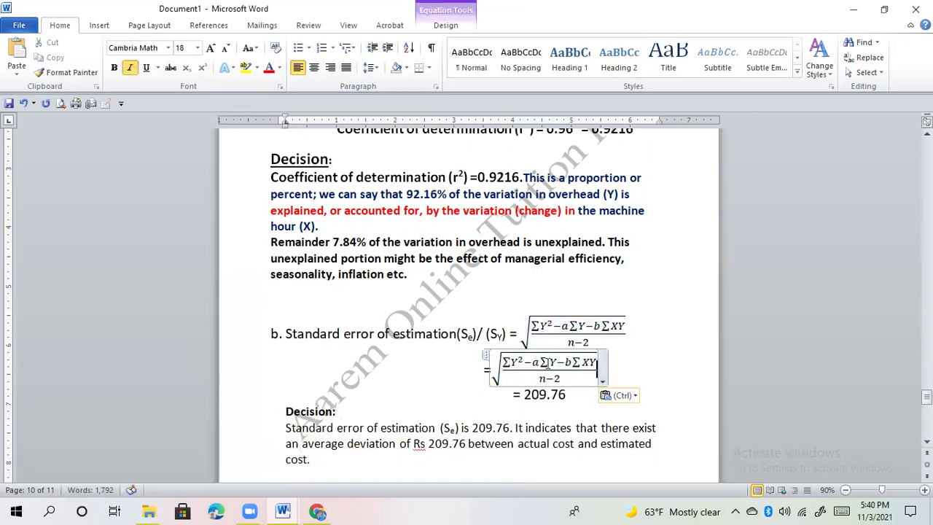
# - In the copied formula, replace n with 5 in the denominator and clear the numerator
pyautogui.doubleClick(592, 361)
pyautogui.rightClick(599, 366)
pyautogui.press('Escape')
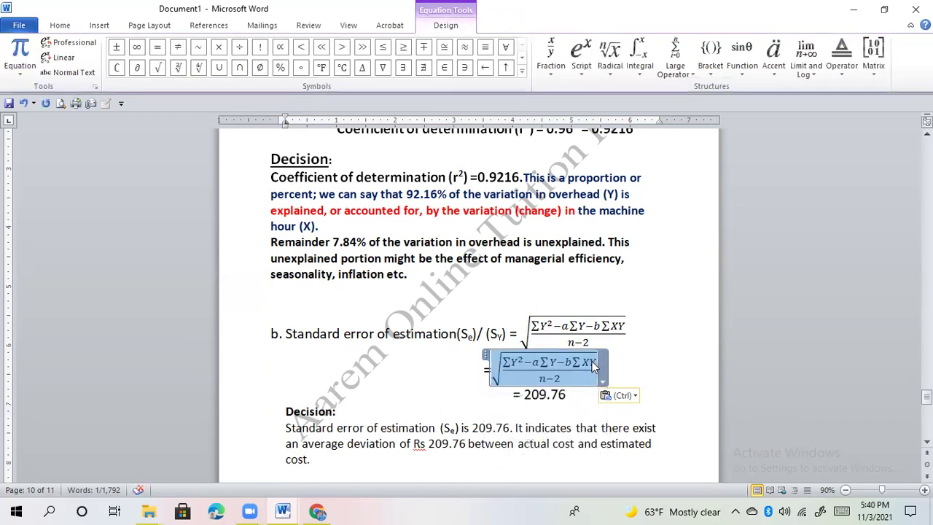
pyautogui.click(592, 362)
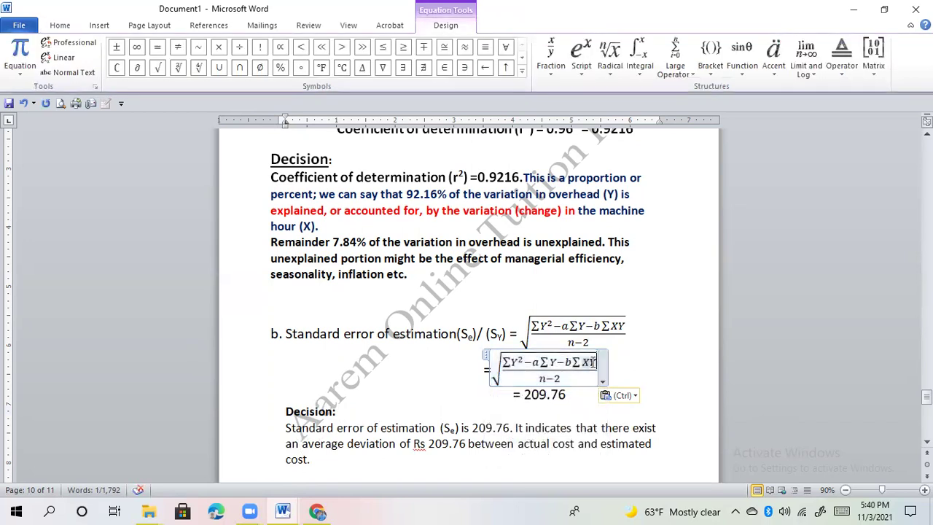
pyautogui.click(546, 378)
pyautogui.press('BackSpace')
pyautogui.write('5')
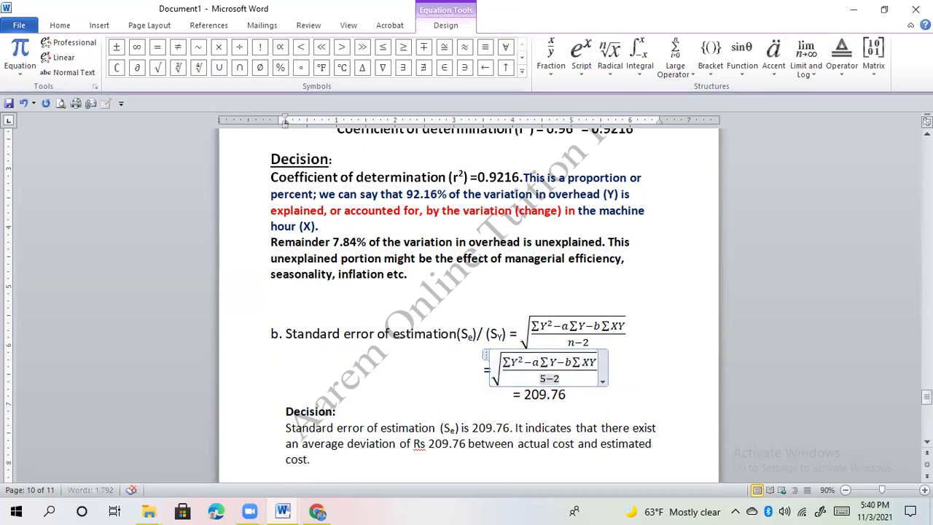
pyautogui.moveTo(598, 362); pyautogui.dragTo(506, 363)
pyautogui.press('BackSpace')
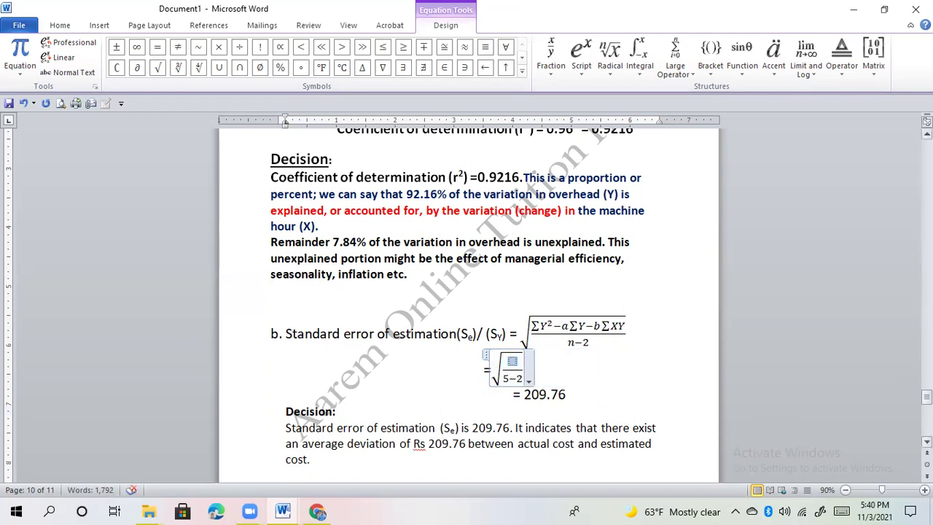
# - Copy the ∑Y² total 265330,000 from the least square table into the empty numerator and add a minus sign
pyautogui.moveTo(927, 397); pyautogui.dragTo(927, 376)
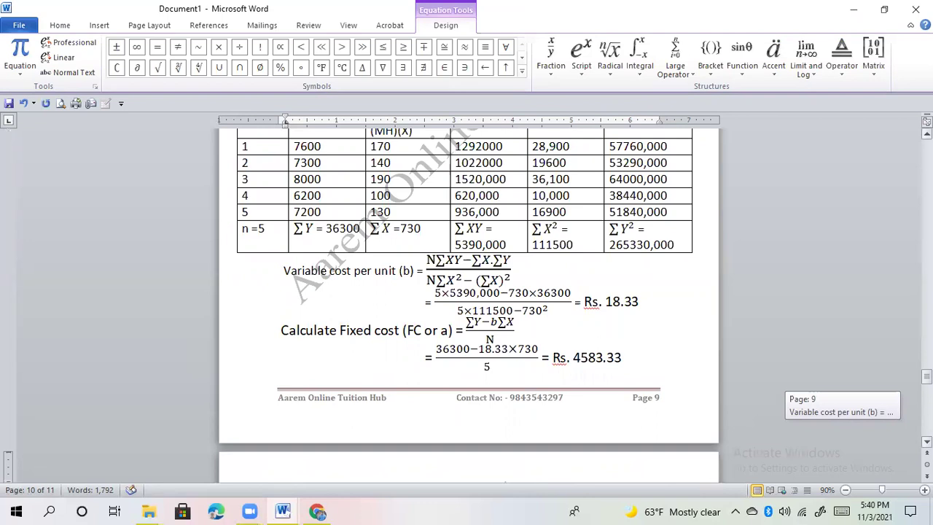
pyautogui.moveTo(676, 245); pyautogui.dragTo(610, 250)
pyautogui.hotkey('ctrl', 'c')
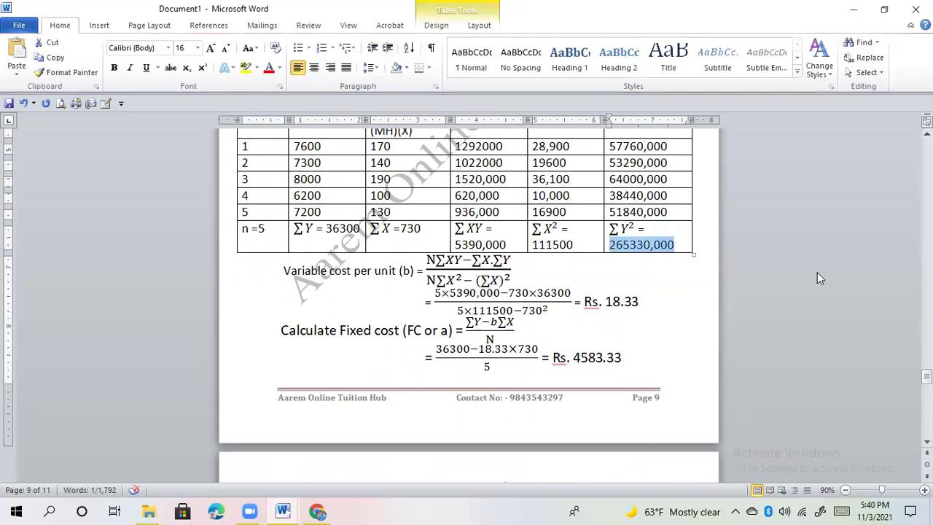
pyautogui.moveTo(926, 376); pyautogui.dragTo(927, 399)
pyautogui.click(511, 320)
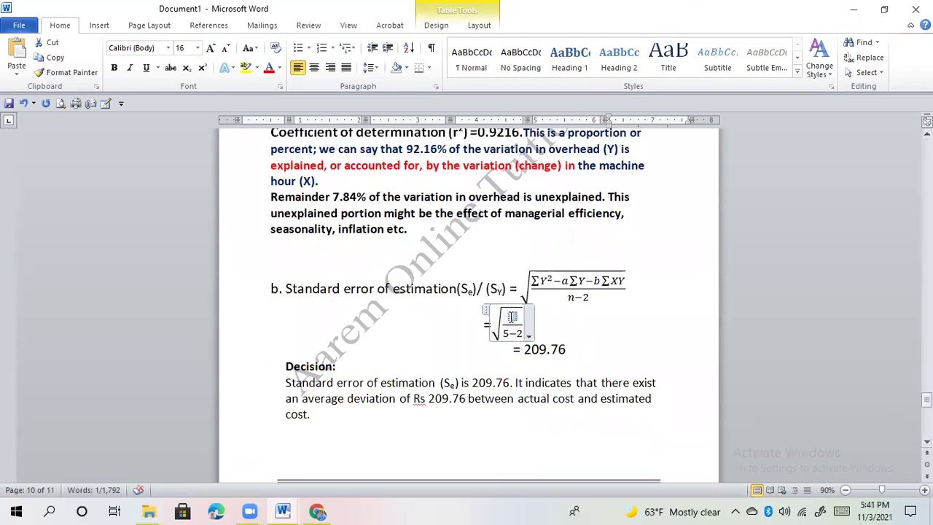
pyautogui.hotkey('ctrl', 'v')
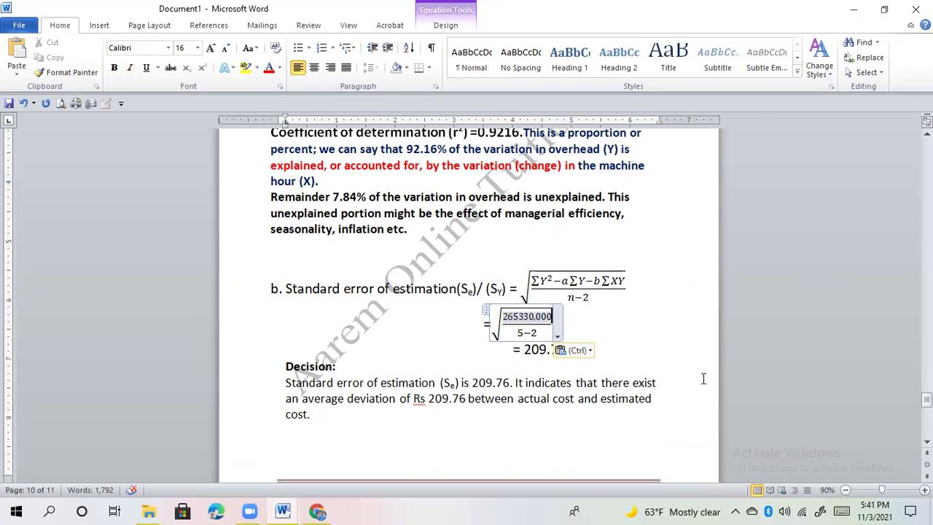
pyautogui.write('-')
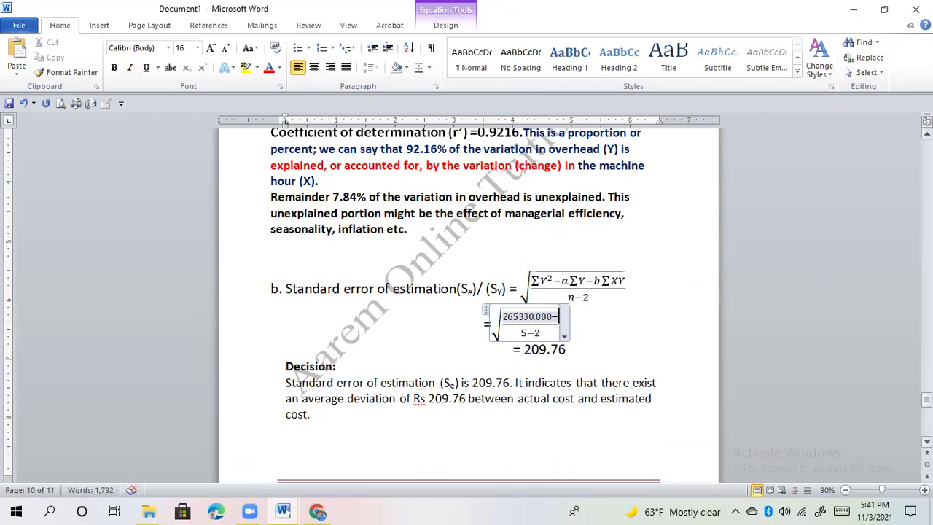
# - Append the calculated fixed cost Rs.4583.33 and a multiplication sign to the numerator of the substituted formula
pyautogui.moveTo(927, 400); pyautogui.dragTo(927, 379)
pyautogui.moveTo(622, 301); pyautogui.dragTo(554, 301)
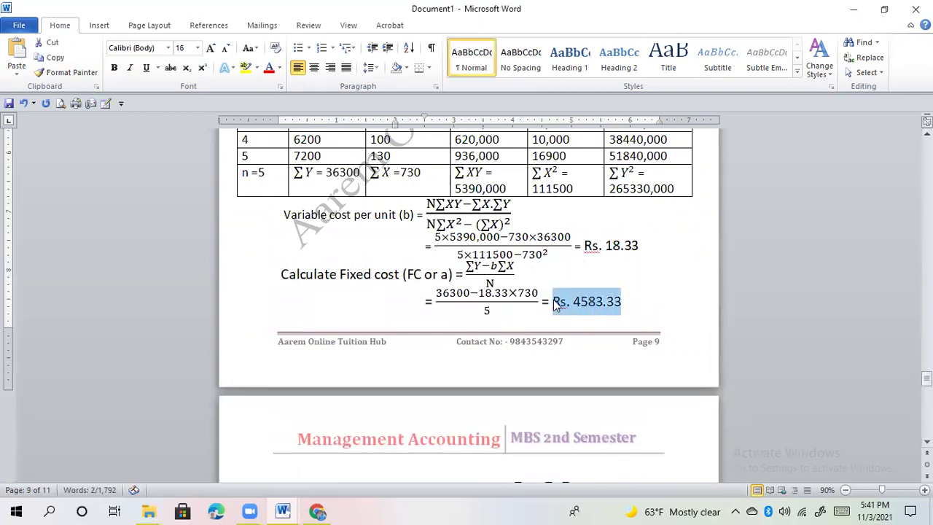
pyautogui.moveTo(927, 380); pyautogui.dragTo(927, 399)
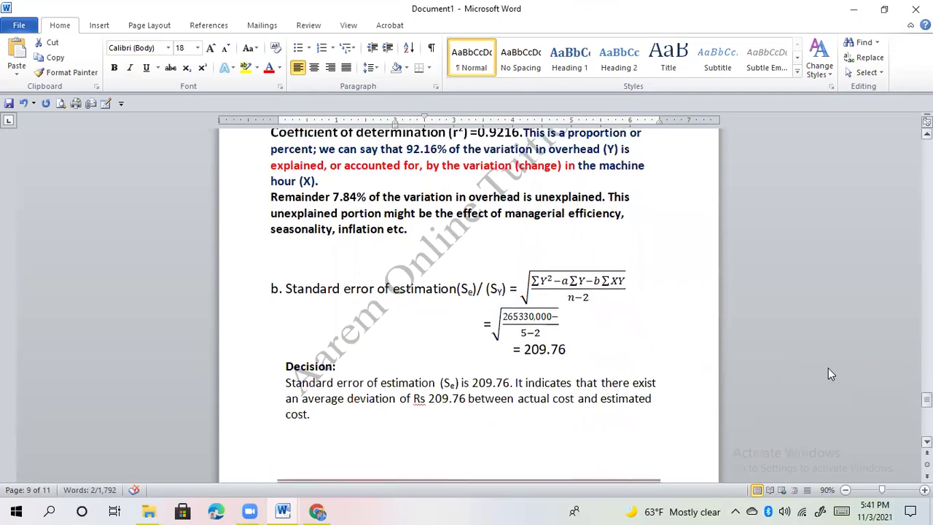
pyautogui.click(556, 316)
pyautogui.write('Rs.4583.33')
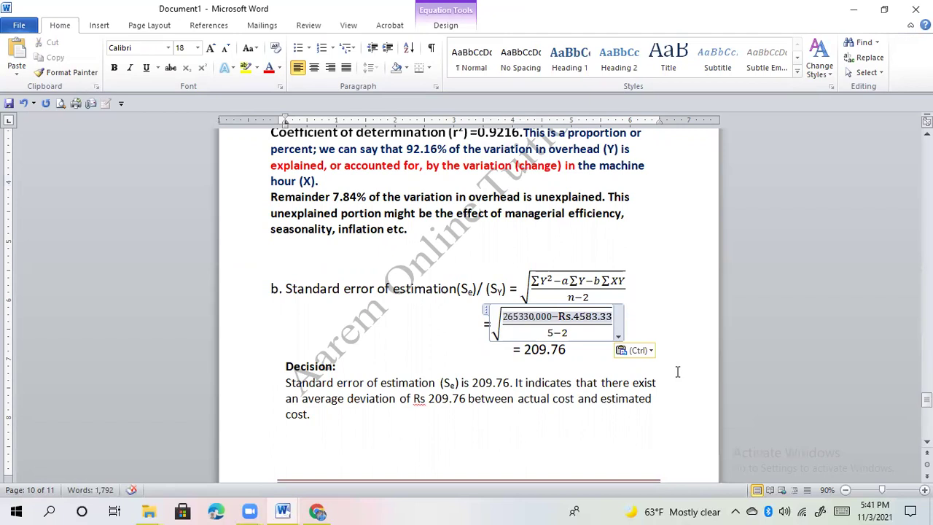
pyautogui.click(95, 28)
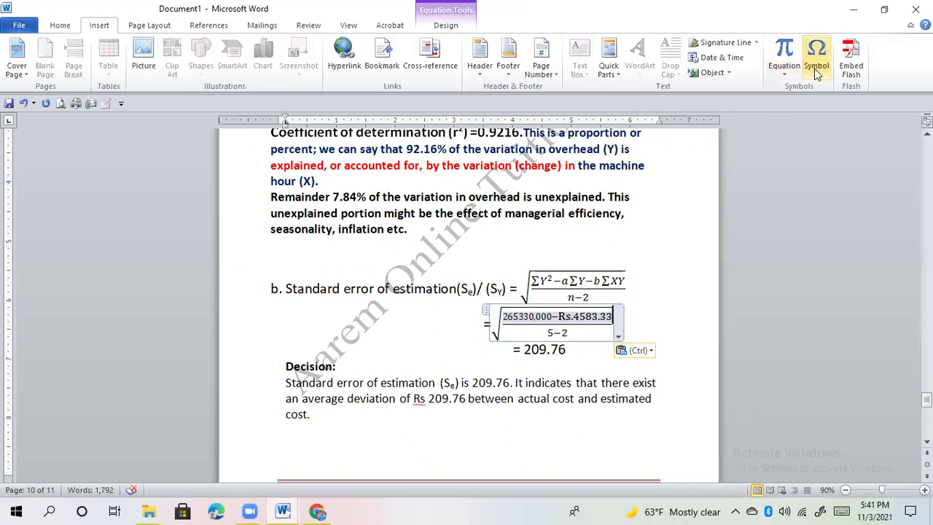
pyautogui.click(815, 68)
pyautogui.click(816, 90)
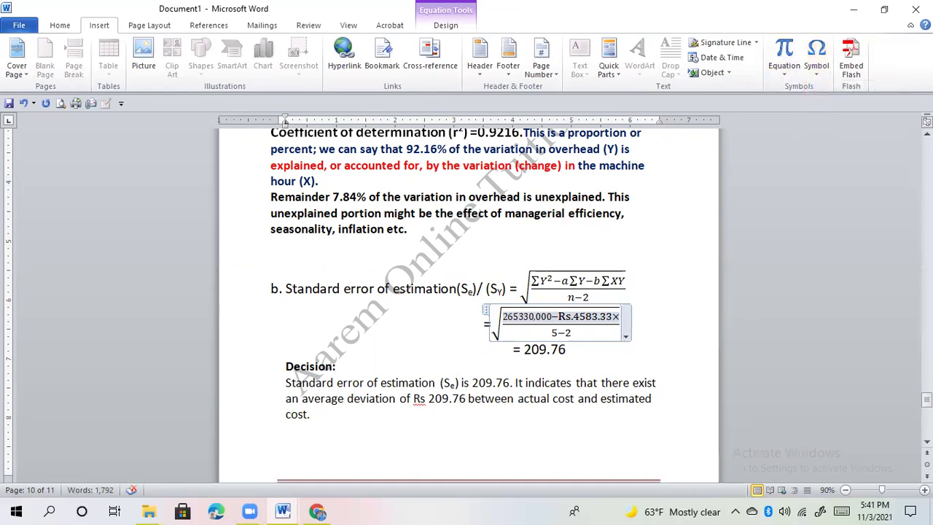
# - Append the ∑Y total 36300 from the table and a minus sign to the numerator
pyautogui.click(927, 399)
pyautogui.moveTo(926, 400); pyautogui.dragTo(927, 377)
pyautogui.moveTo(356, 177); pyautogui.dragTo(326, 180)
pyautogui.moveTo(927, 377); pyautogui.dragTo(926, 397)
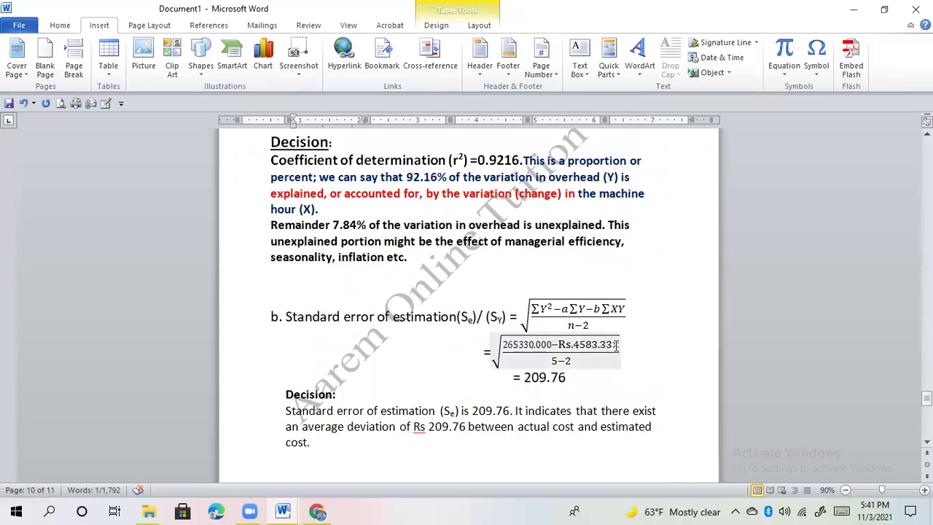
pyautogui.click(616, 346)
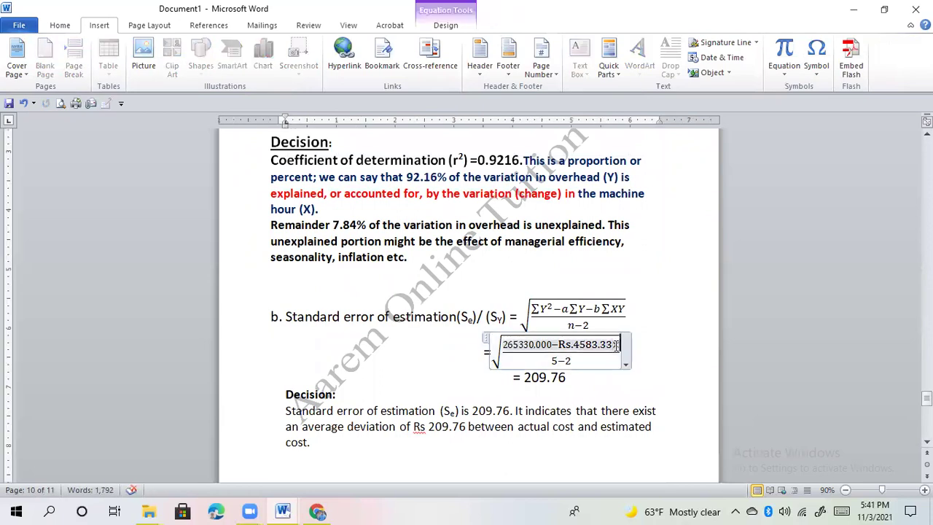
pyautogui.write('×36300−')
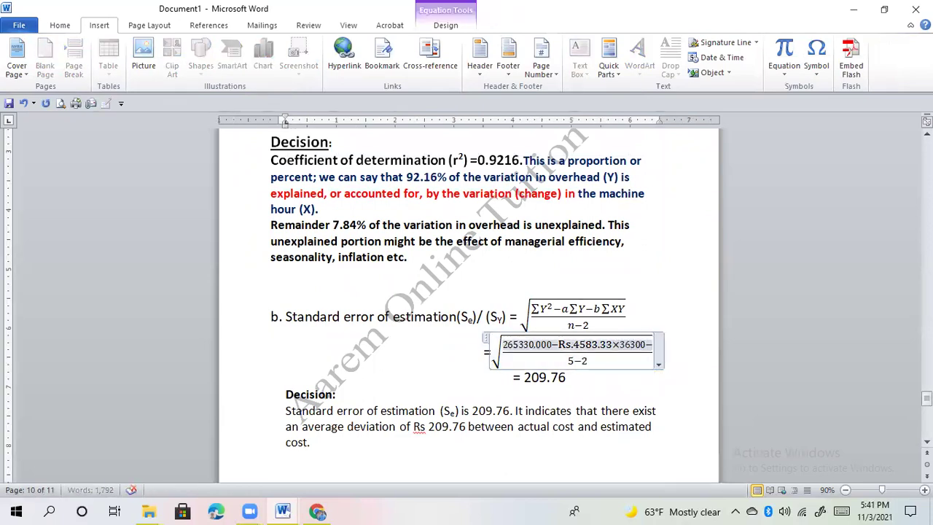
# - Shift the substituted formula line to the left by removing spacing before its equals sign
pyautogui.click(484, 353)
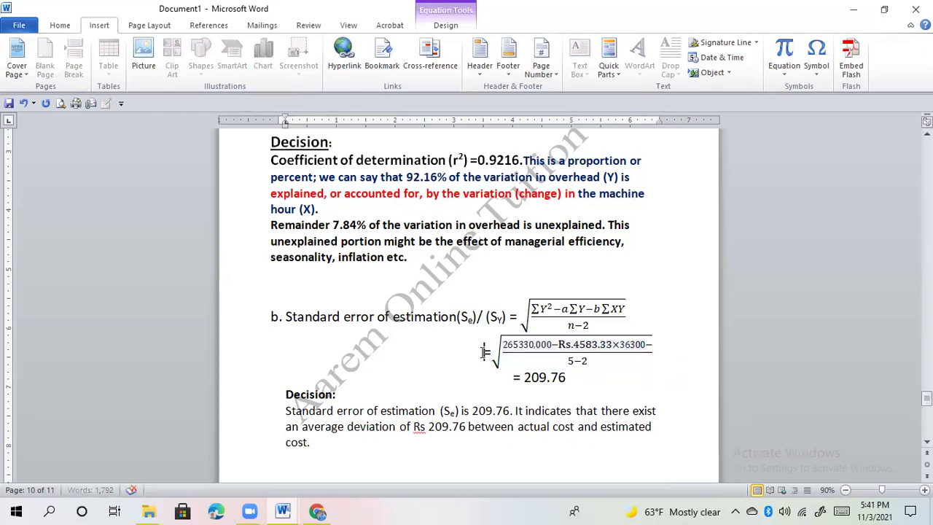
pyautogui.press('BackSpace')
pyautogui.press('BackSpace')
pyautogui.press('BackSpace')
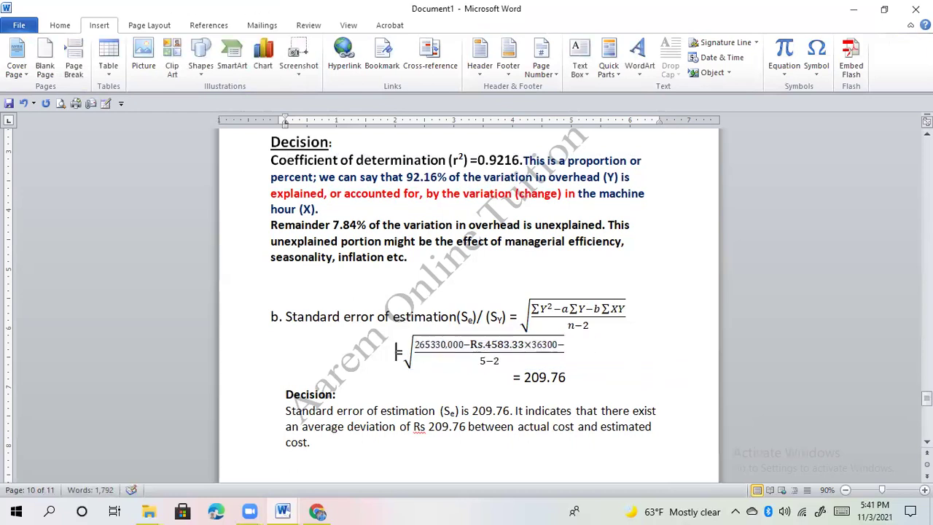
# - Copy the variable cost per unit 18.33 to the end of the numerator and add a multiplication sign
pyautogui.click(560, 345)
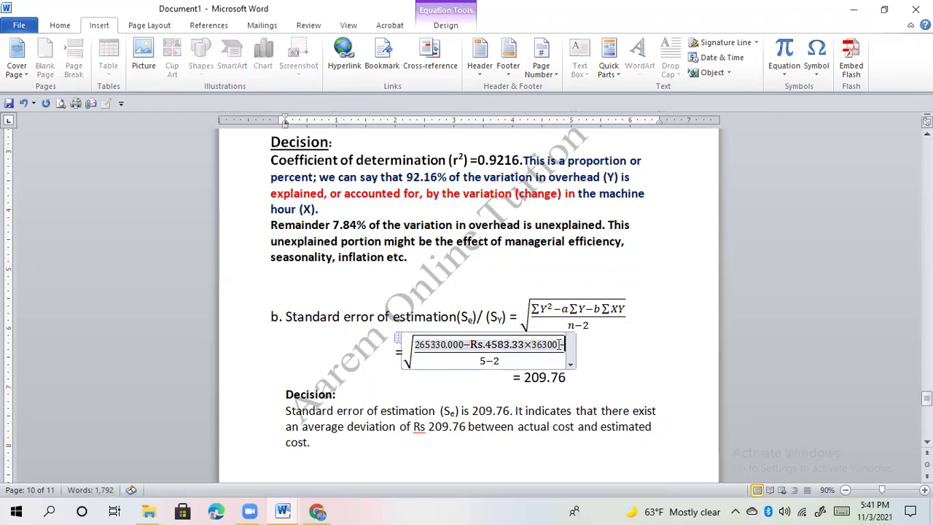
pyautogui.write('-')
pyautogui.moveTo(927, 398); pyautogui.dragTo(926, 373)
pyautogui.moveTo(639, 358); pyautogui.dragTo(605, 358)
pyautogui.hotkey('ctrl', 'c')
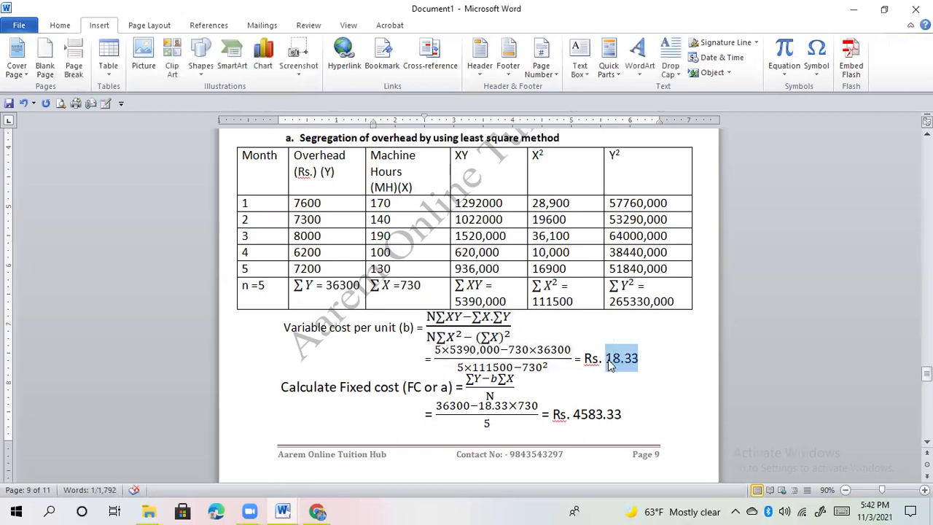
pyautogui.moveTo(927, 373); pyautogui.dragTo(927, 400)
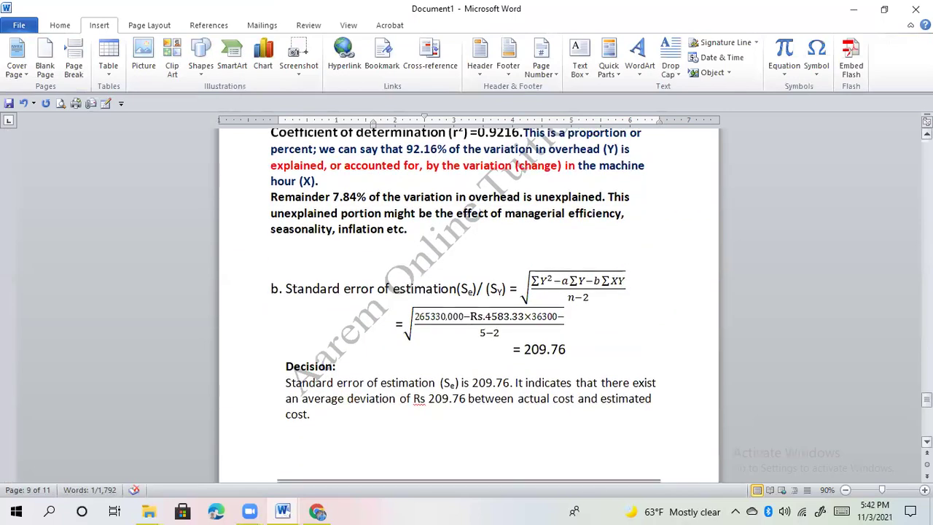
pyautogui.click(566, 320)
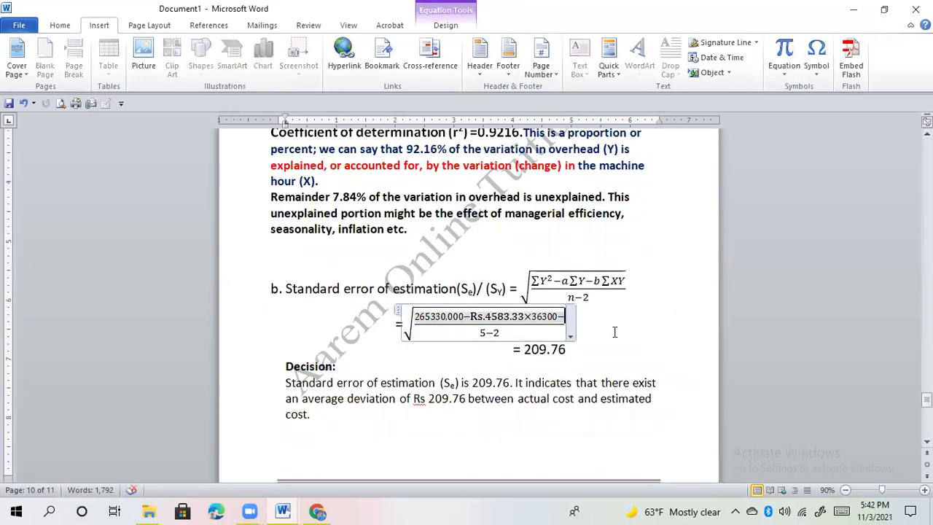
pyautogui.hotkey('ctrl', 'v')
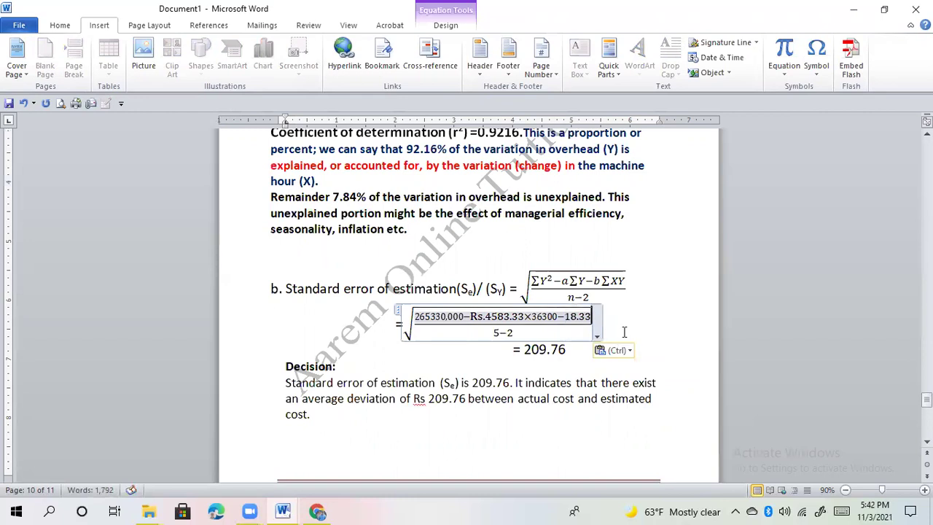
pyautogui.click(817, 59)
pyautogui.click(815, 93)
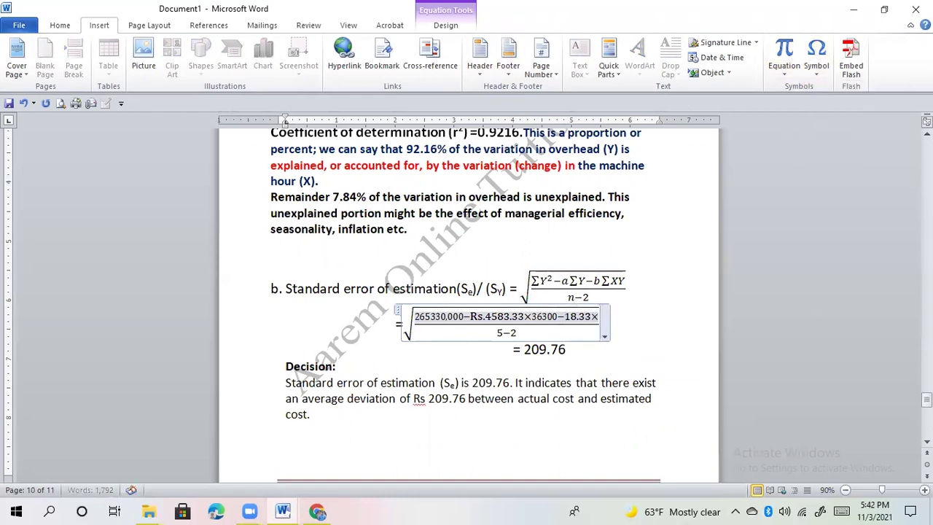
# - Copy the ∑XY total 5390,000 from the table to the end of the numerator
pyautogui.moveTo(926, 400); pyautogui.dragTo(927, 378)
pyautogui.moveTo(507, 188); pyautogui.dragTo(451, 188)
pyautogui.moveTo(926, 377); pyautogui.dragTo(926, 398)
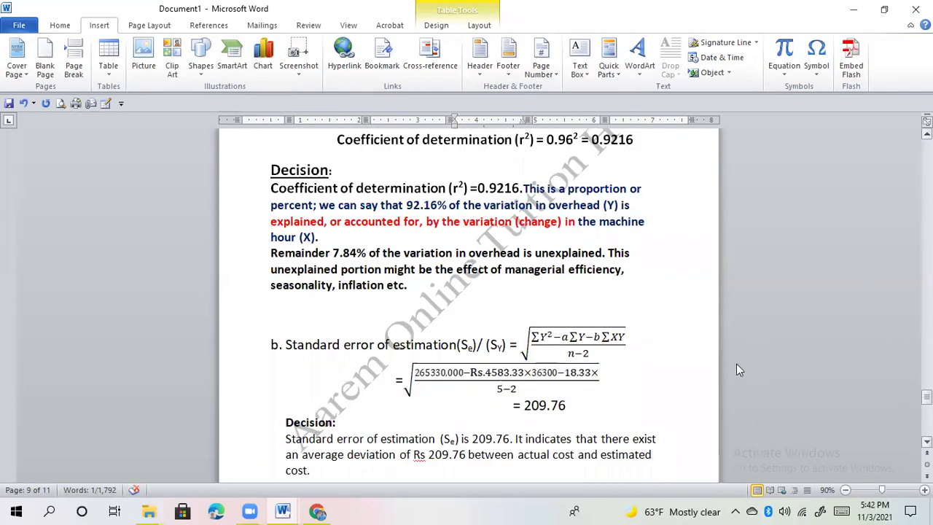
pyautogui.click(597, 372)
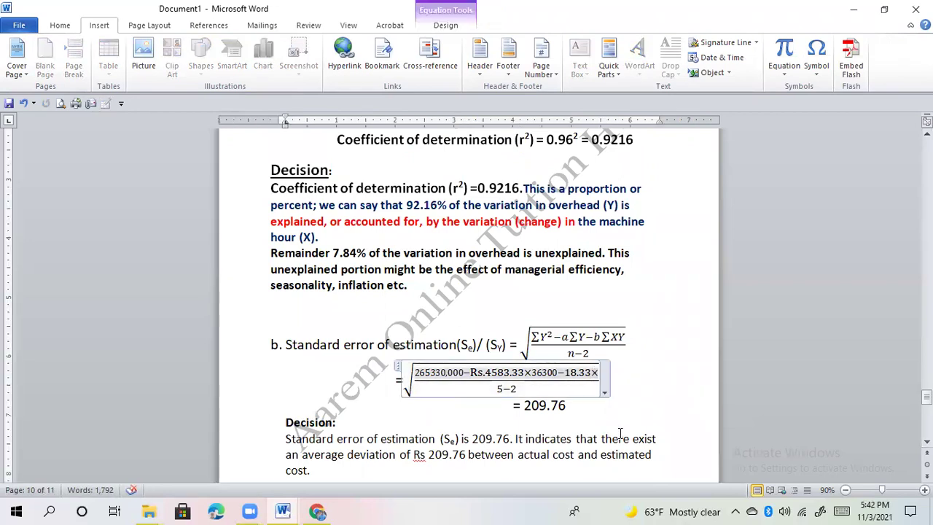
pyautogui.write('5390,000')
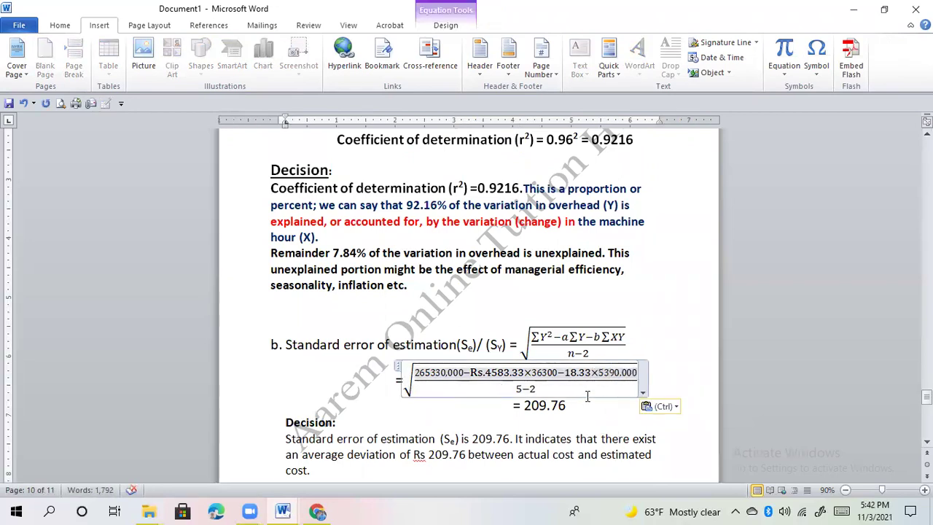
# - Make the whole substituted standard error formula bold and increase its font size
pyautogui.tripleClick(636, 371)
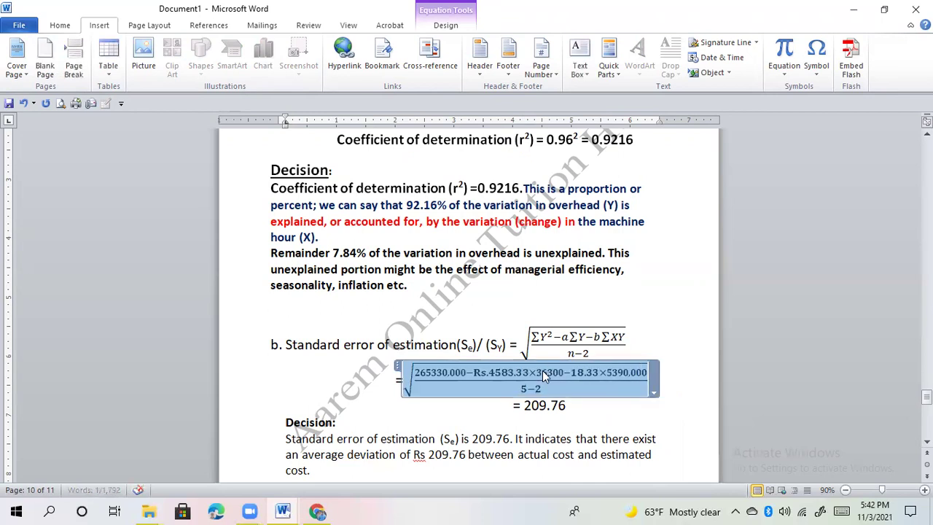
pyautogui.hotkey('ctrl', 'shift', '.')
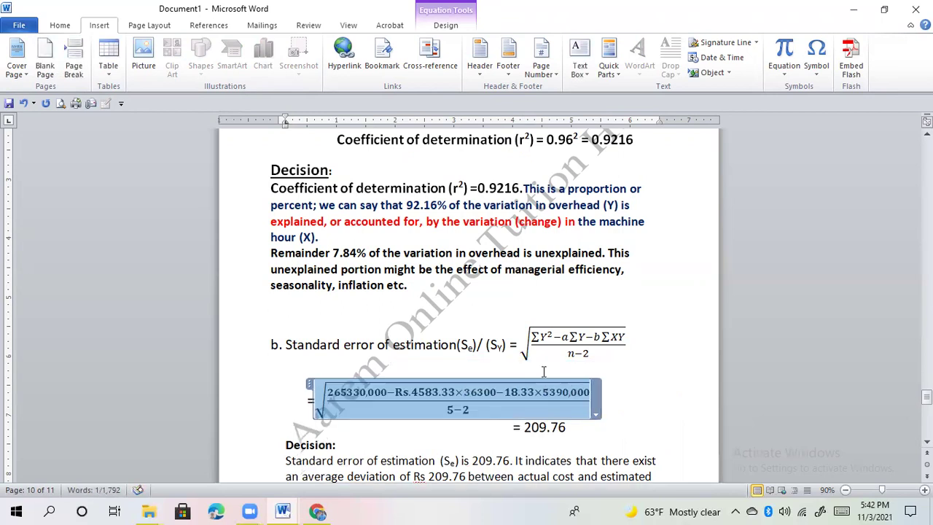
pyautogui.click(632, 404)
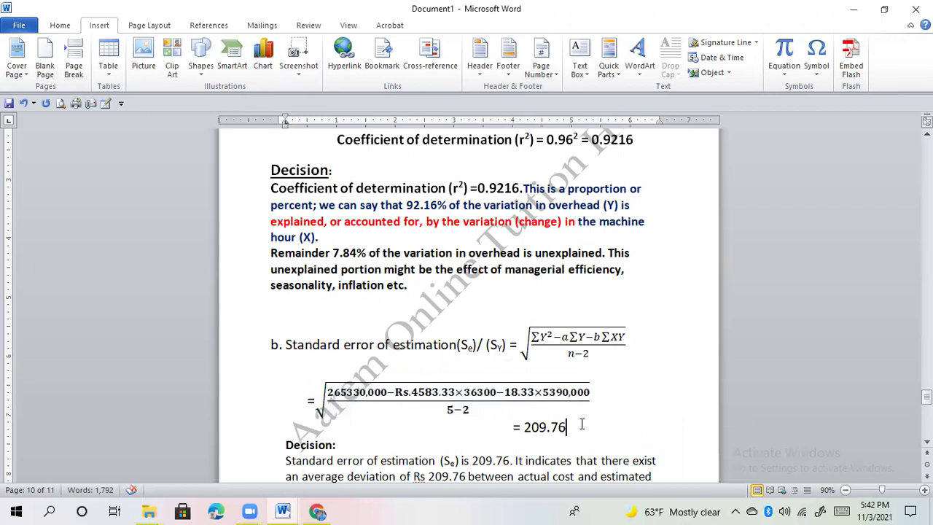
# - Review the standard error calculation and its decision, and go back up through the determination decision to the correlation coefficient formula
pyautogui.press('Down')
pyautogui.press('Down')
pyautogui.press('Down')
pyautogui.press('Down')
pyautogui.press('Down')
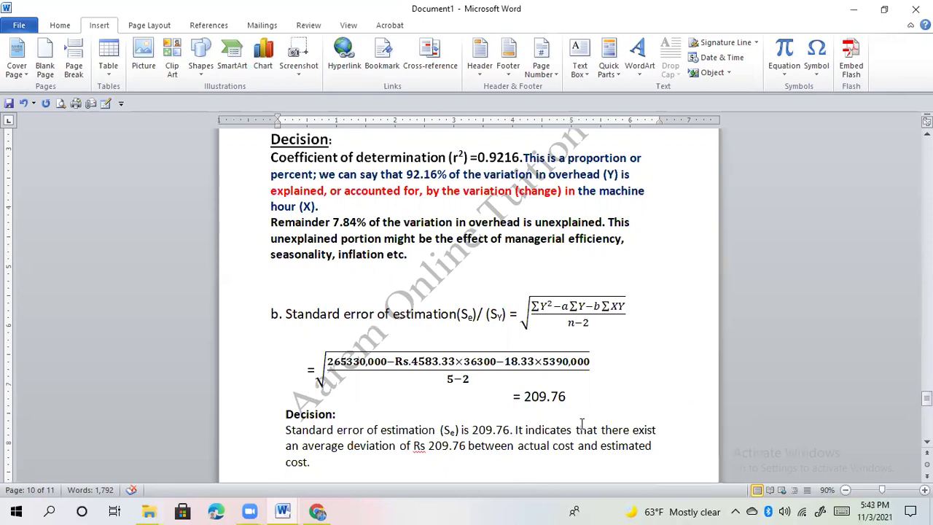
pyautogui.click(683, 434)
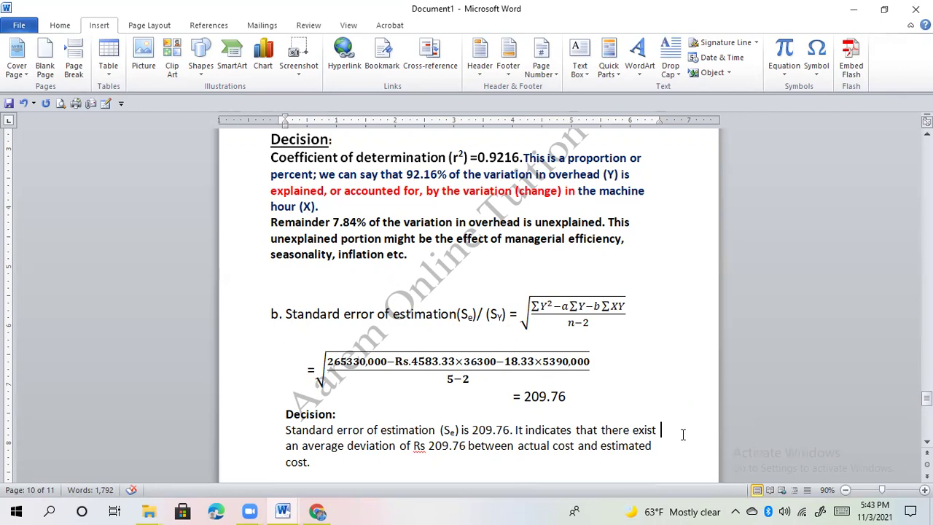
pyautogui.press('Up')
pyautogui.press('Up')
pyautogui.press('Up')
pyautogui.press('Up')
pyautogui.press('Up')
pyautogui.press('Up')
pyautogui.press('Up')
pyautogui.press('Up')
pyautogui.press('Up')
pyautogui.press('Up')
pyautogui.press('Up')
pyautogui.press('Up')
pyautogui.press('Up')
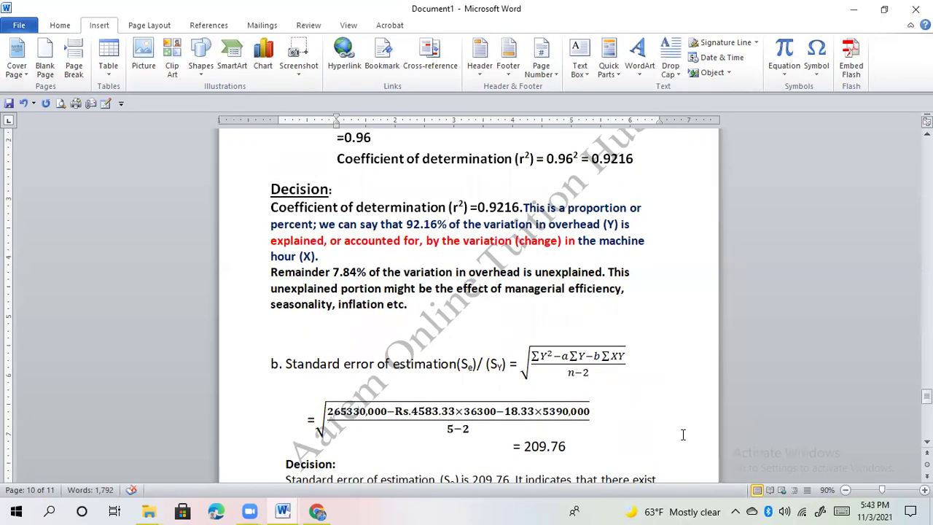
pyautogui.press('Up')
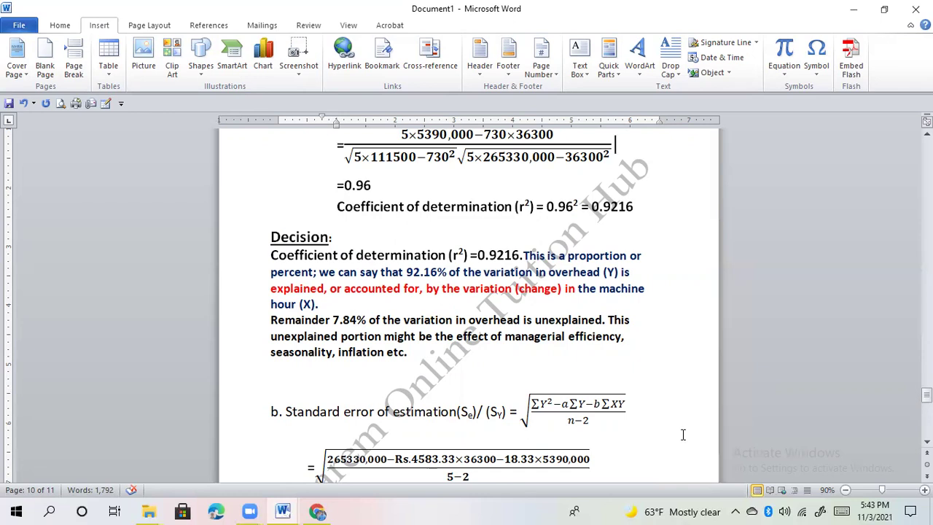
pyautogui.scroll(1, 632, 383)
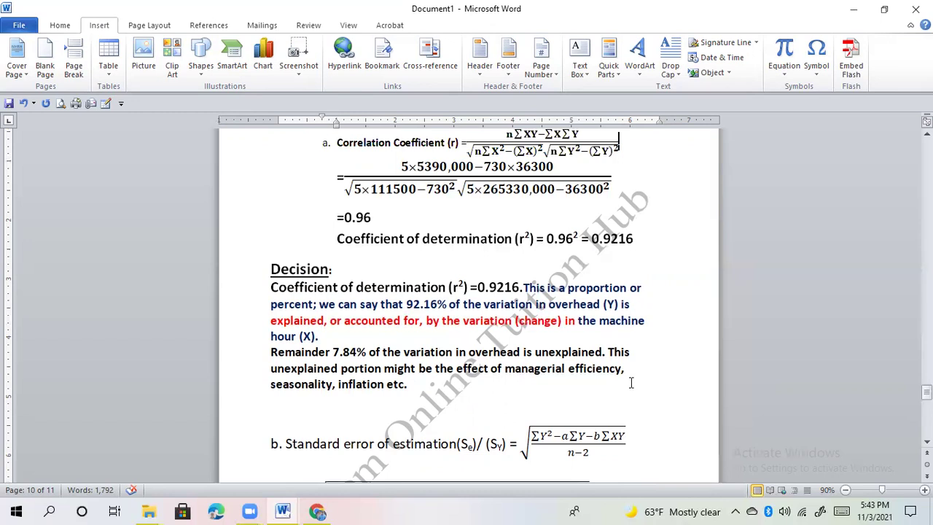